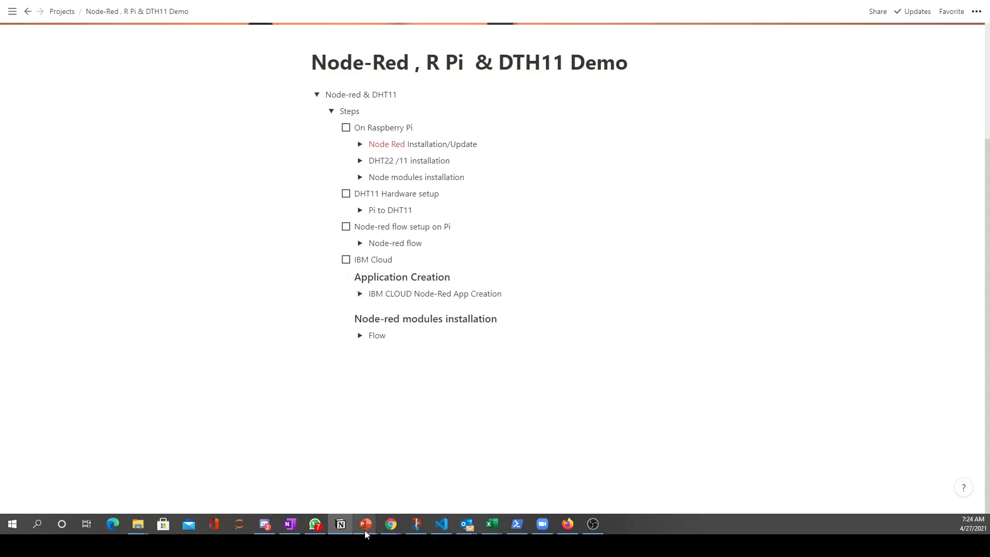
Switch to IBM Cloud in Firefox, search for NODE-RED and open the Node-RED starter kit
{"action": "left_click", "coordinate": [568, 524]}
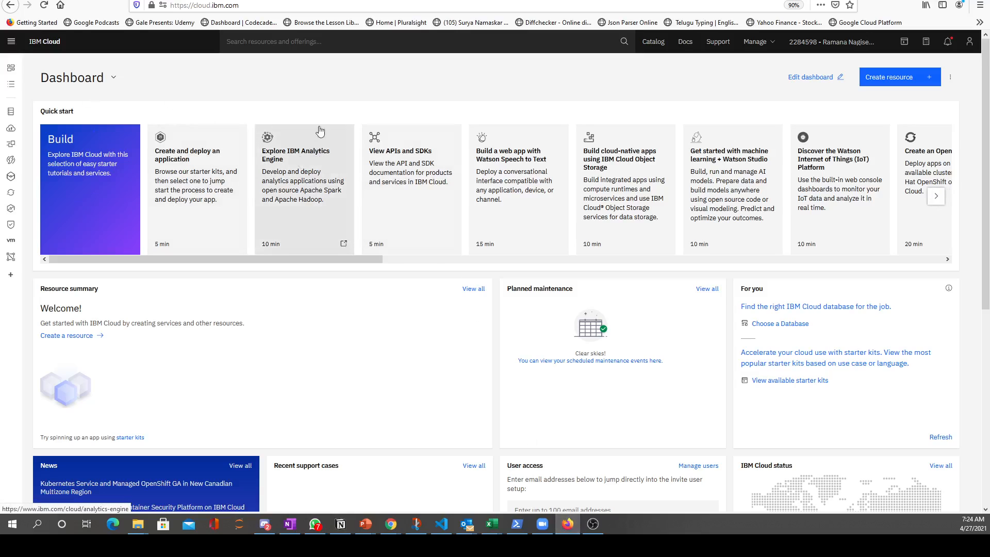
{"action": "left_click", "coordinate": [311, 41]}
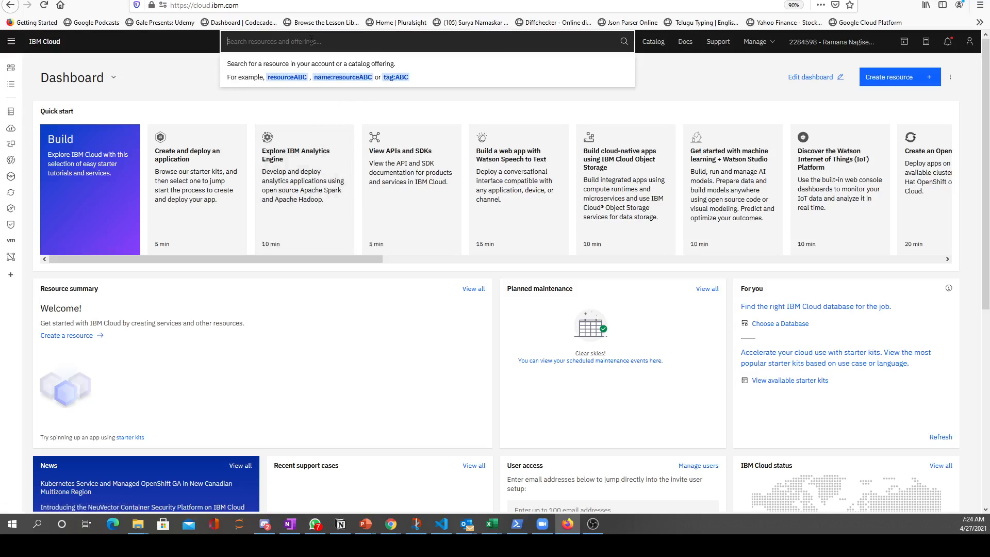
{"action": "type", "text": "NODE-RED"}
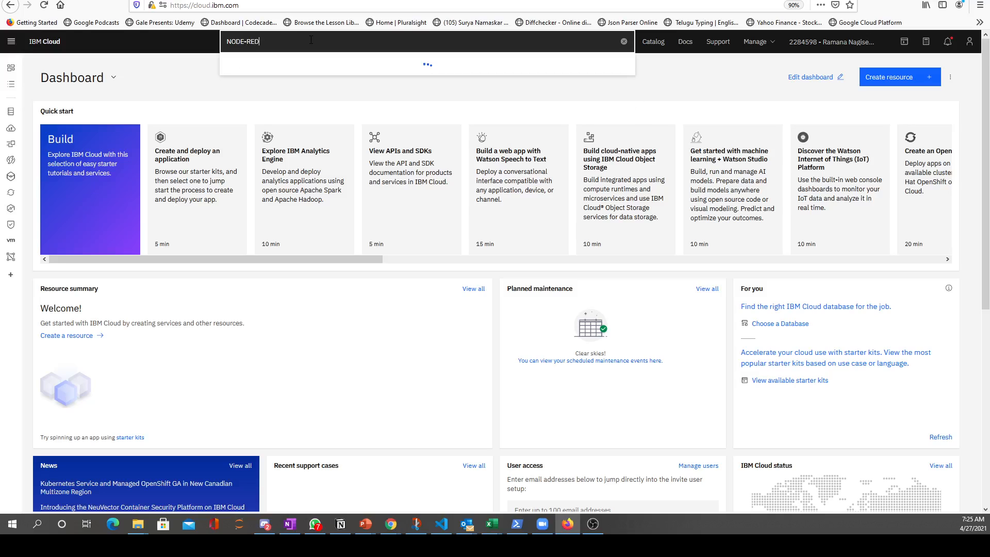
{"action": "left_click", "coordinate": [302, 104]}
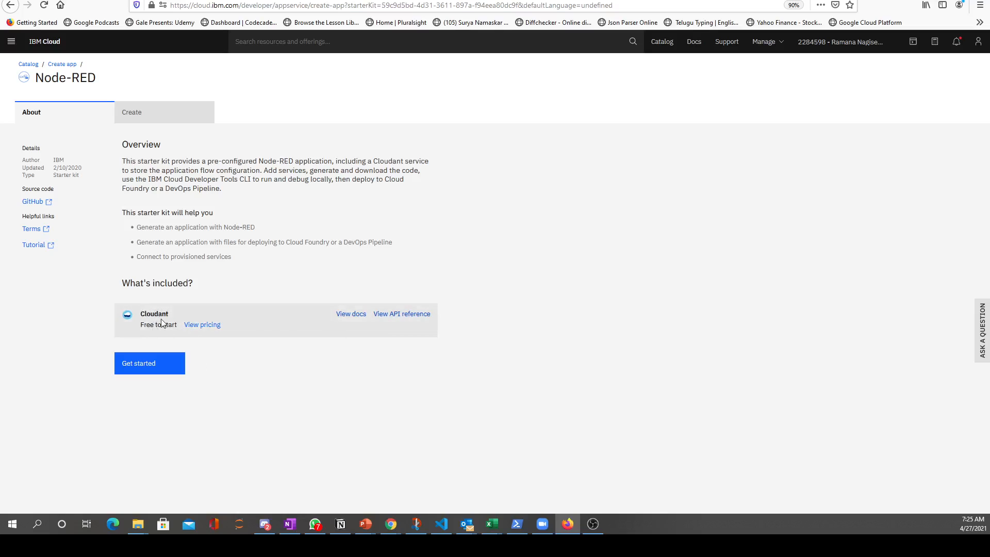
Create an app from the Node-RED starter kit with the name NODE-RED-DEMO-DHT11, keeping the other defaults
{"action": "left_click", "coordinate": [164, 366]}
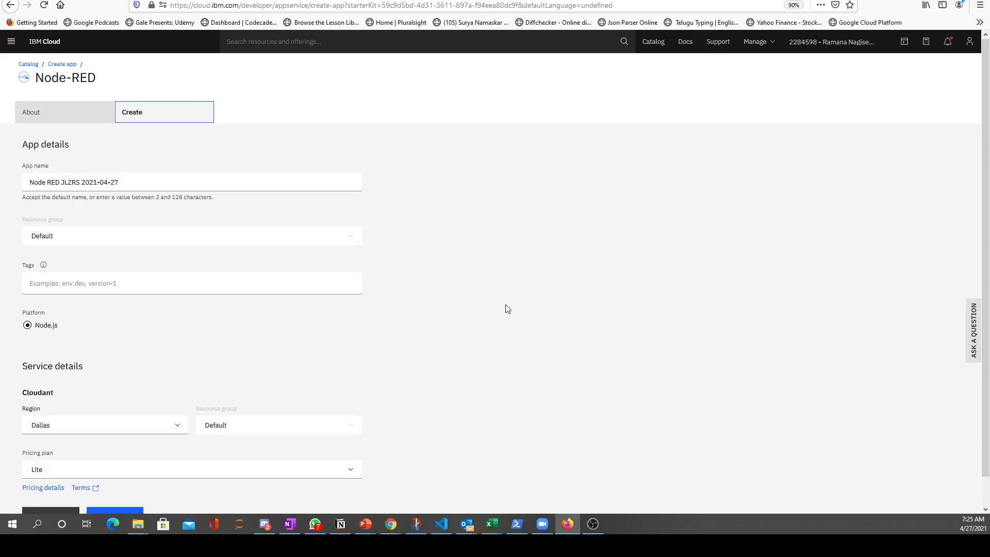
{"action": "left_click", "coordinate": [138, 181]}
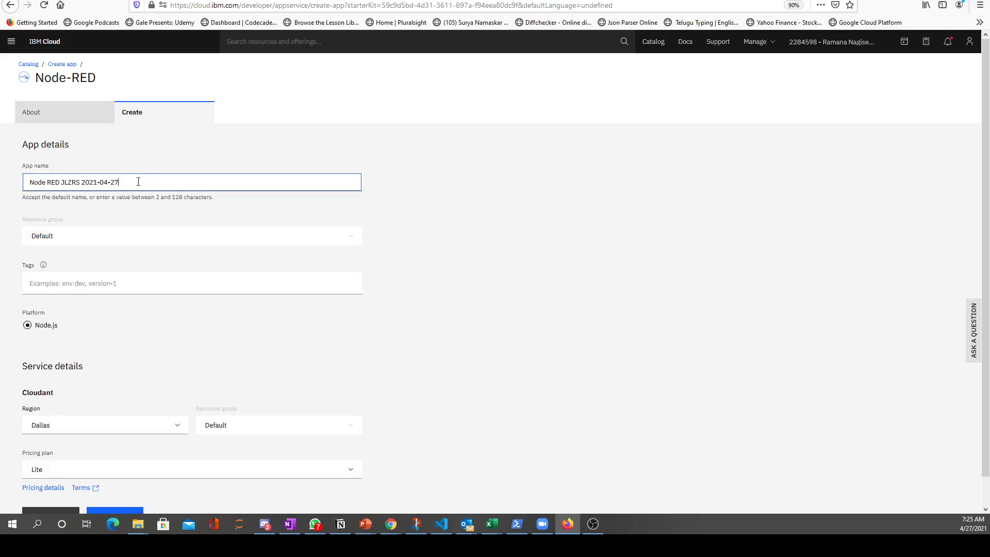
{"action": "key", "text": "ctrl+a"}
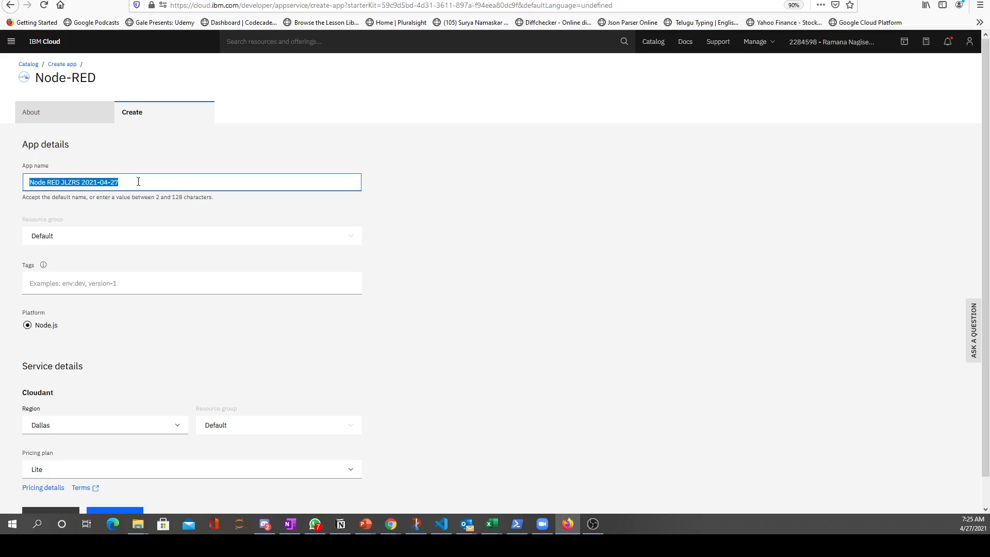
{"action": "type", "text": "NODE"}
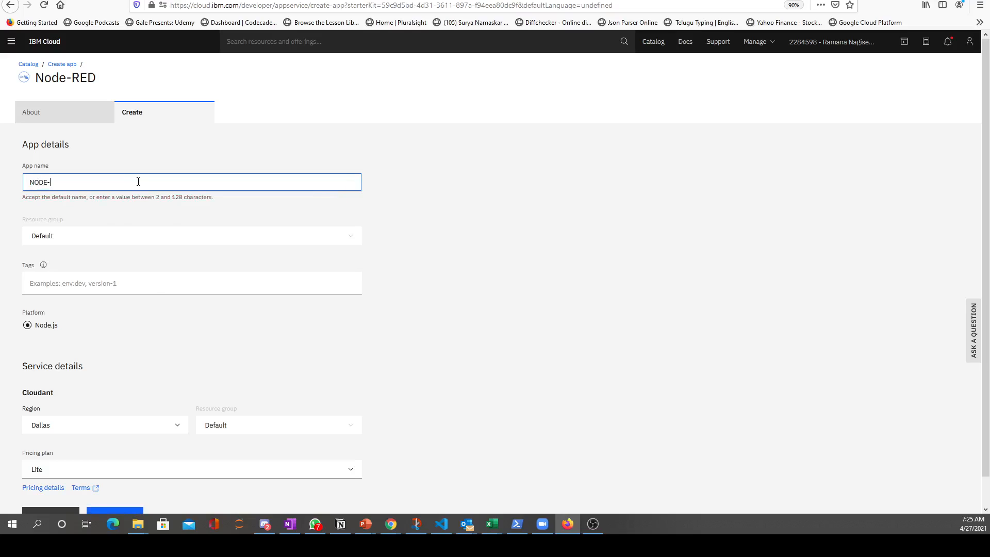
{"action": "type", "text": "-RED-DEMO-DHT11"}
{"action": "scroll", "coordinate": [293, 332], "scroll_direction": "down", "scroll_amount": 1}
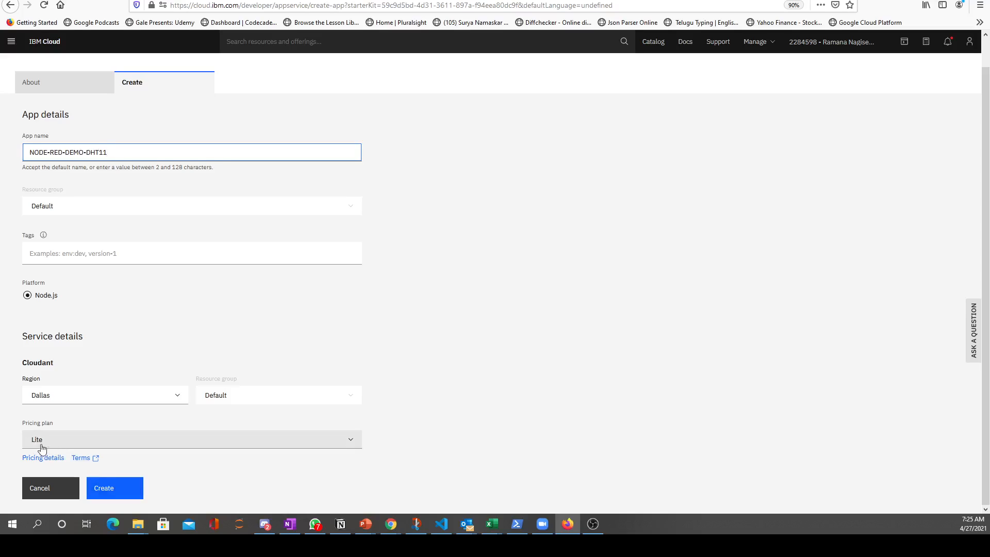
{"action": "left_click", "coordinate": [130, 493]}
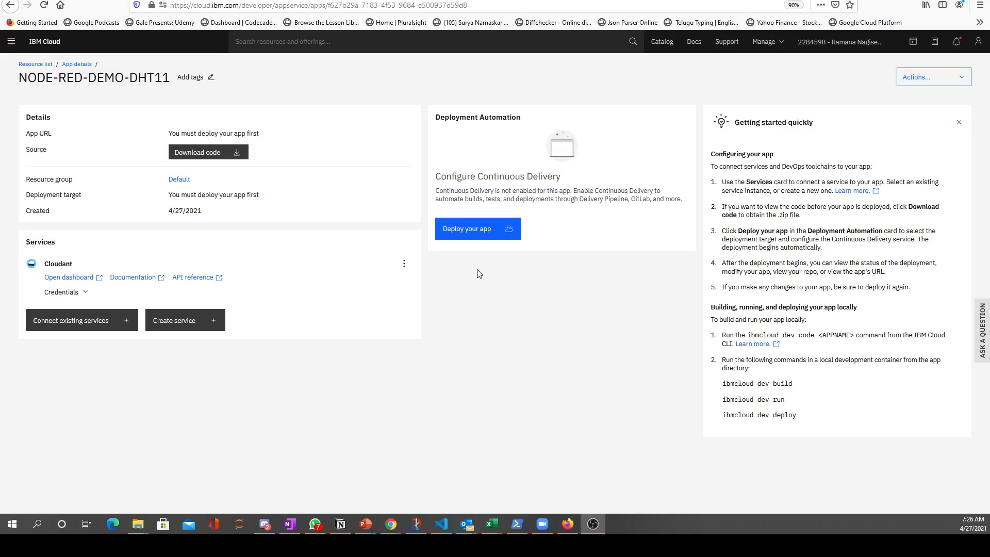
Start the app's deployment setup and generate a new full-access IBM Cloud API key under the default name
{"action": "left_click", "coordinate": [471, 235]}
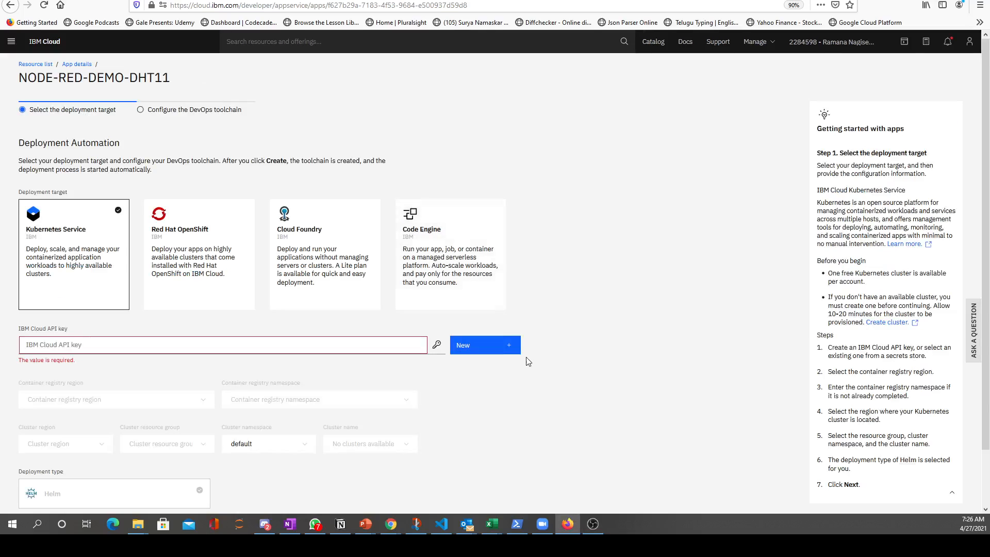
{"action": "scroll", "coordinate": [529, 361], "scroll_direction": "down", "scroll_amount": 2}
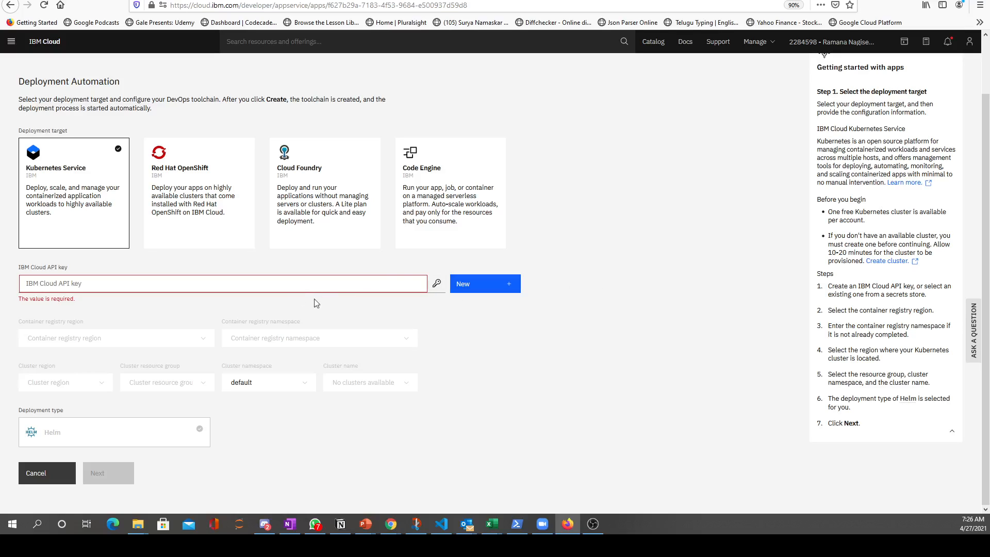
{"action": "left_click", "coordinate": [486, 287]}
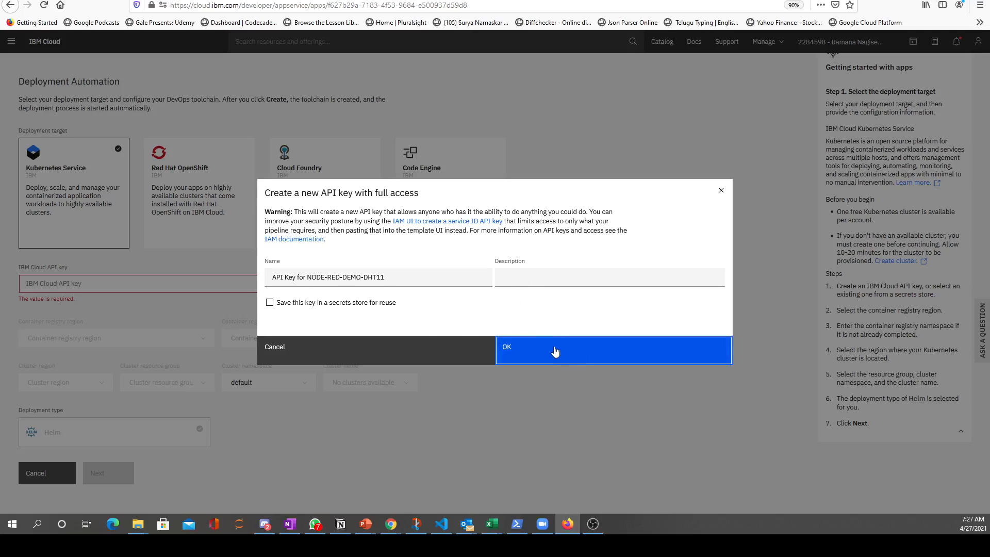
{"action": "left_click", "coordinate": [555, 352]}
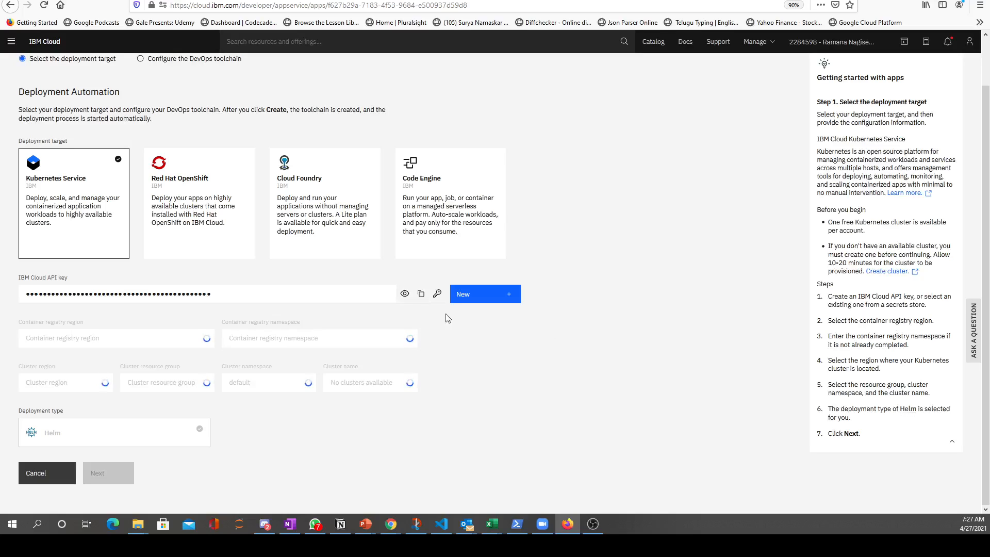
Select Cloud Foundry as the deployment target and generate another IBM Cloud API key, declining the browser's password update
{"action": "left_click", "coordinate": [317, 230]}
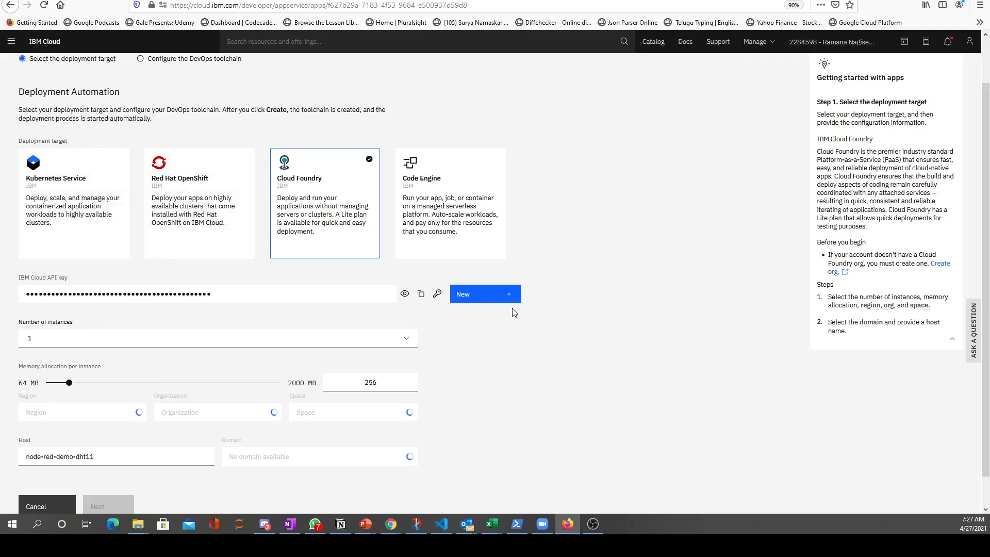
{"action": "scroll", "coordinate": [567, 322], "scroll_direction": "down", "scroll_amount": 1}
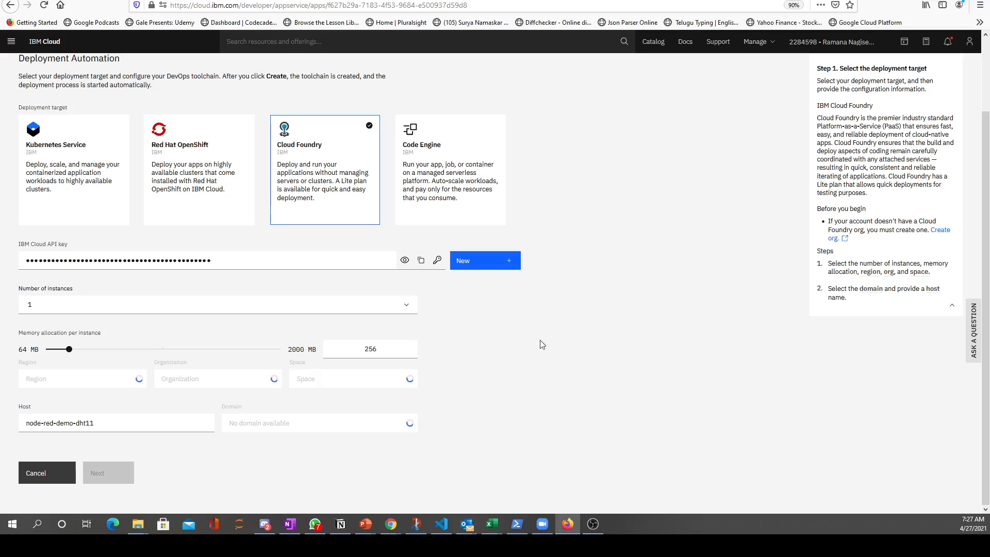
{"action": "left_click", "coordinate": [487, 263]}
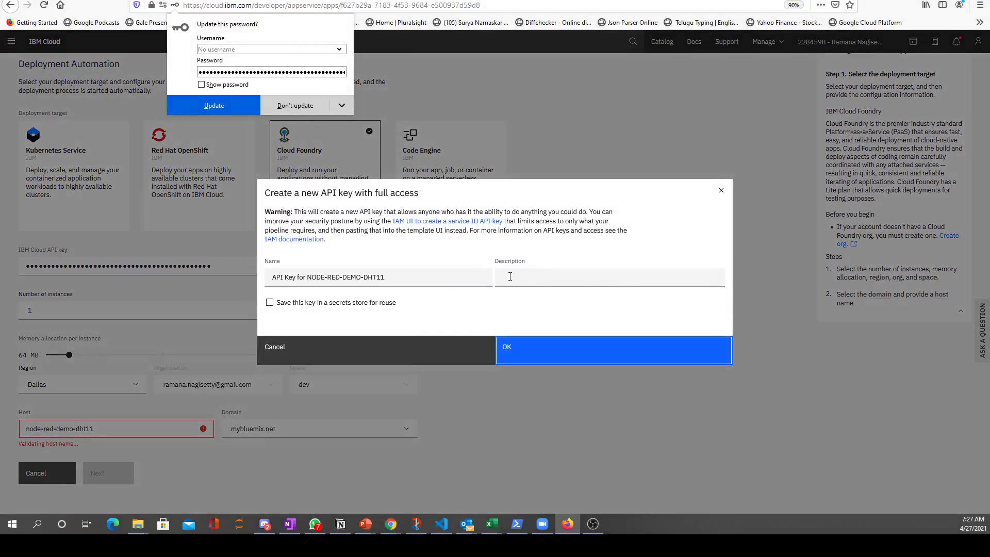
{"action": "left_click", "coordinate": [304, 107]}
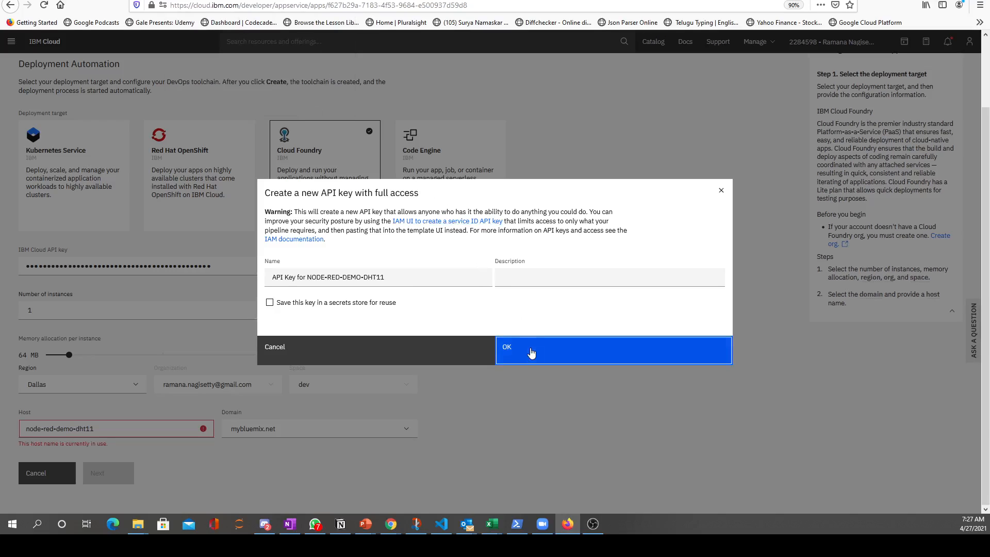
{"action": "left_click", "coordinate": [531, 349]}
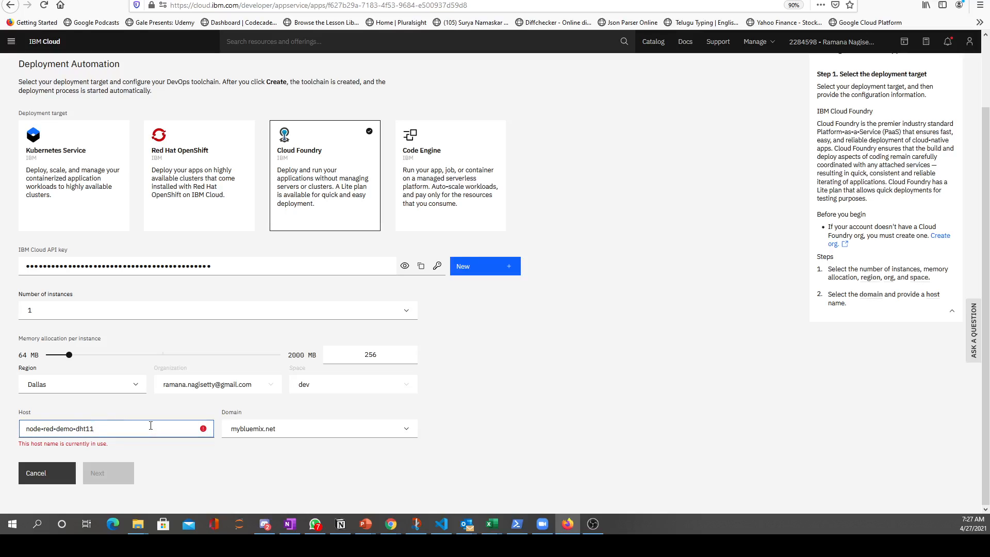
Set the host to node-red-demo-dht22 and create the DevOps toolchain with the name NODE-RED-DEMO-DHT22
{"action": "key", "text": "BackSpace"}
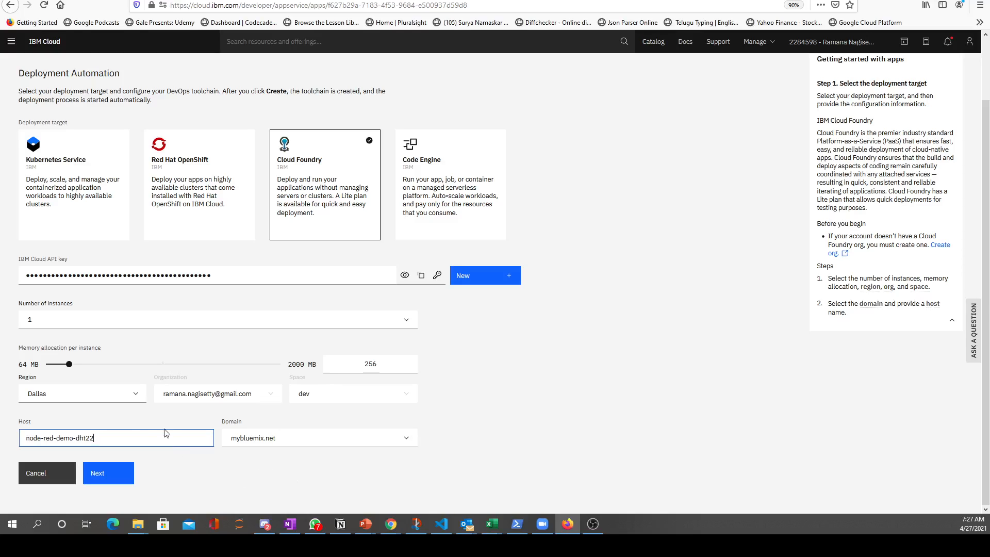
{"action": "left_click", "coordinate": [115, 475]}
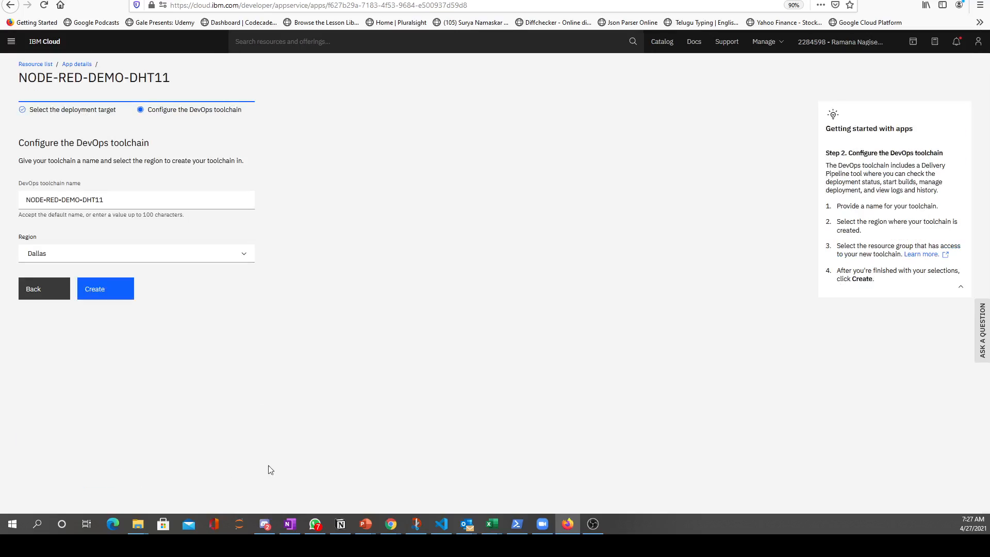
{"action": "left_click", "coordinate": [119, 199]}
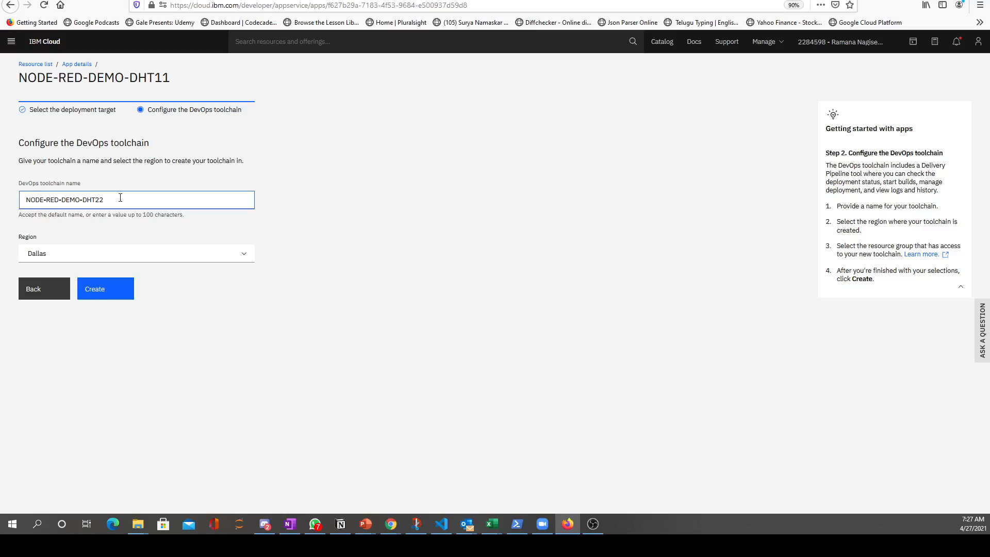
{"action": "left_click", "coordinate": [106, 291]}
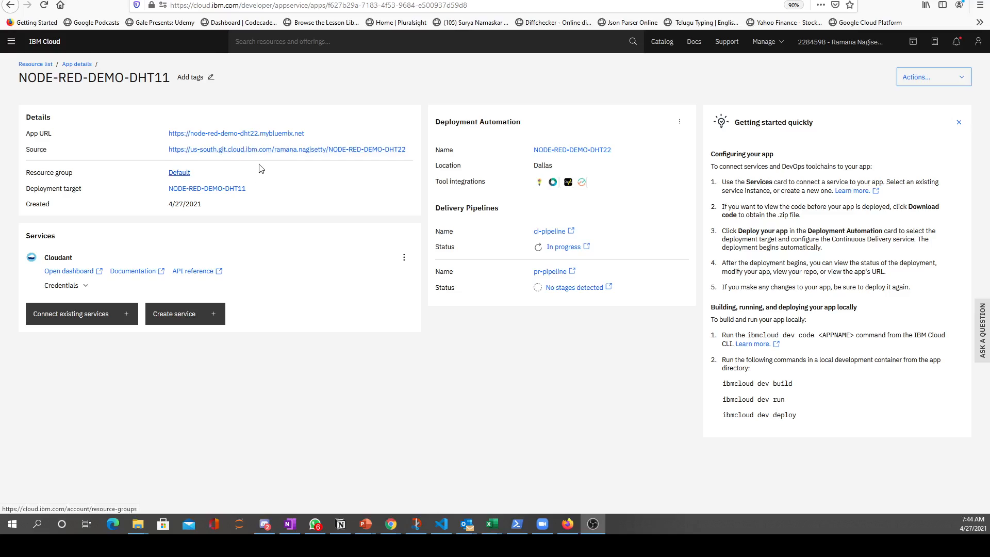
Open the deployed app's URL and secure its Node-RED editor with the username admin and a new editor password
{"action": "left_click", "coordinate": [276, 136]}
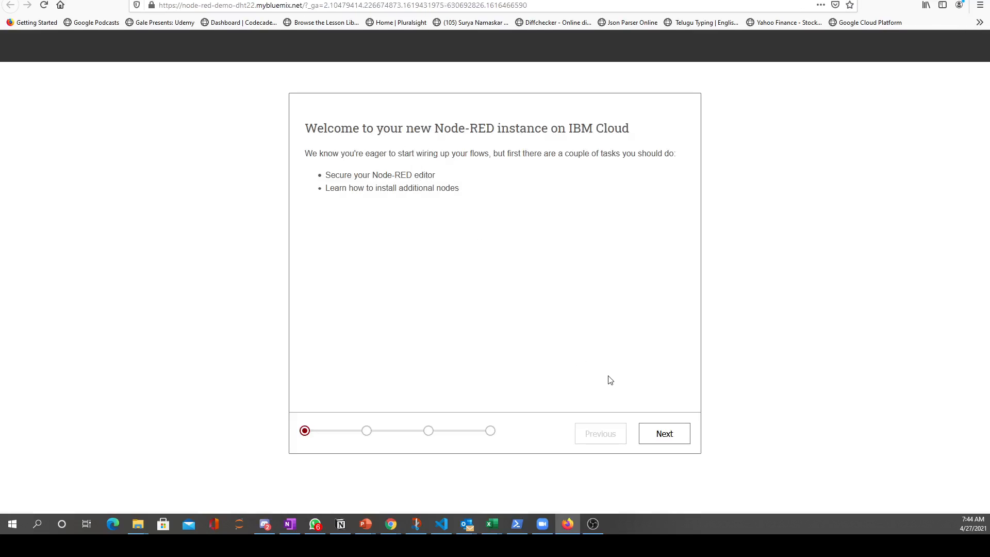
{"action": "left_click", "coordinate": [664, 434]}
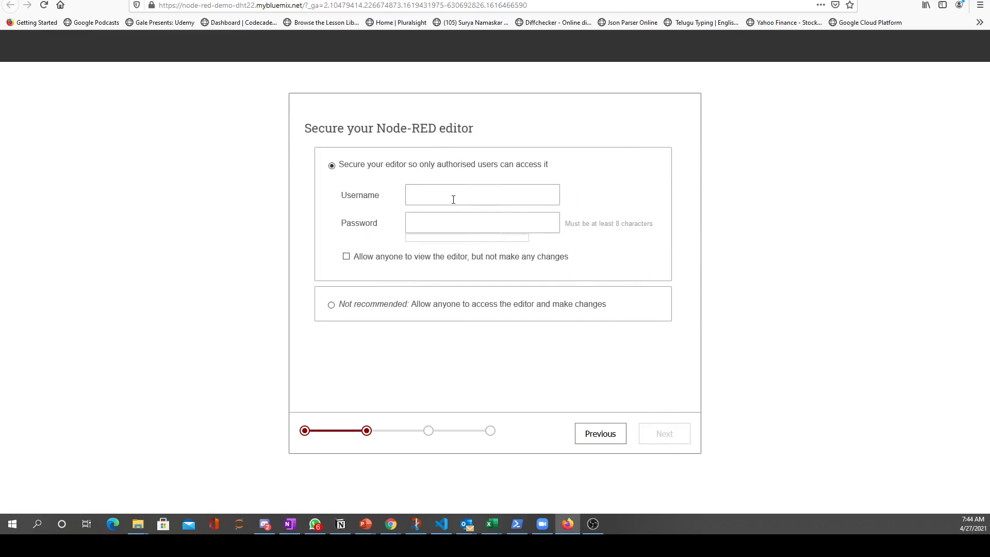
{"action": "left_click", "coordinate": [453, 198]}
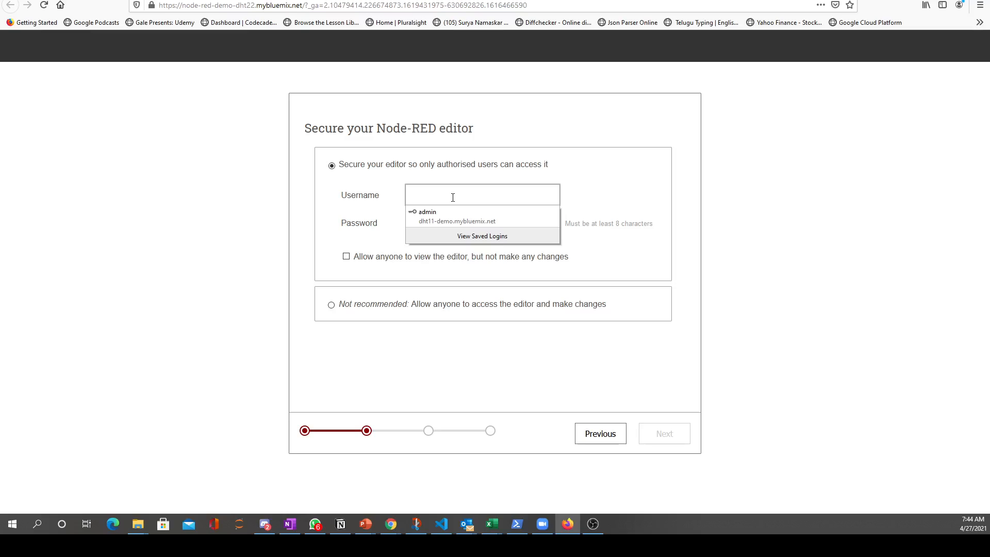
{"action": "left_click", "coordinate": [497, 217]}
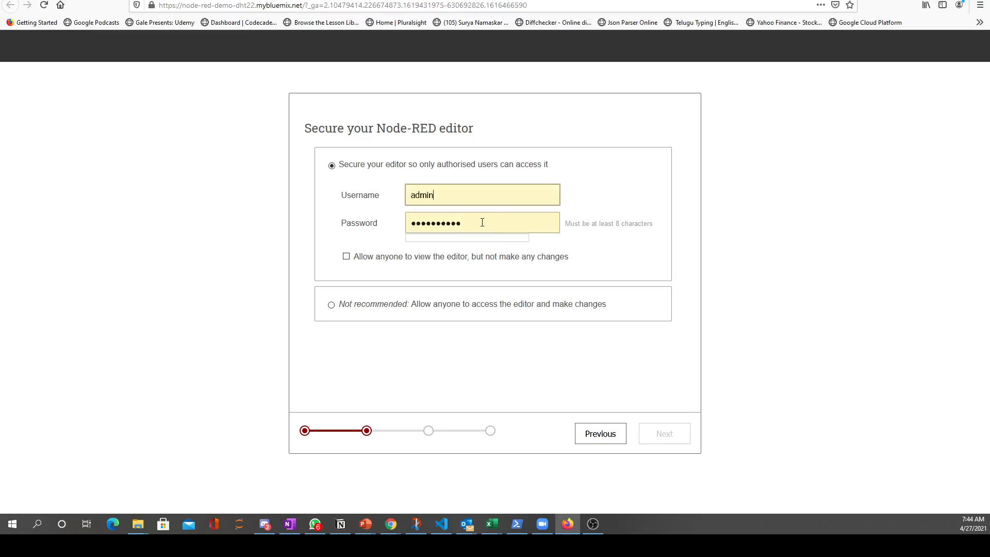
{"action": "left_click", "coordinate": [482, 222]}
{"action": "key", "text": "ctrl+a"}
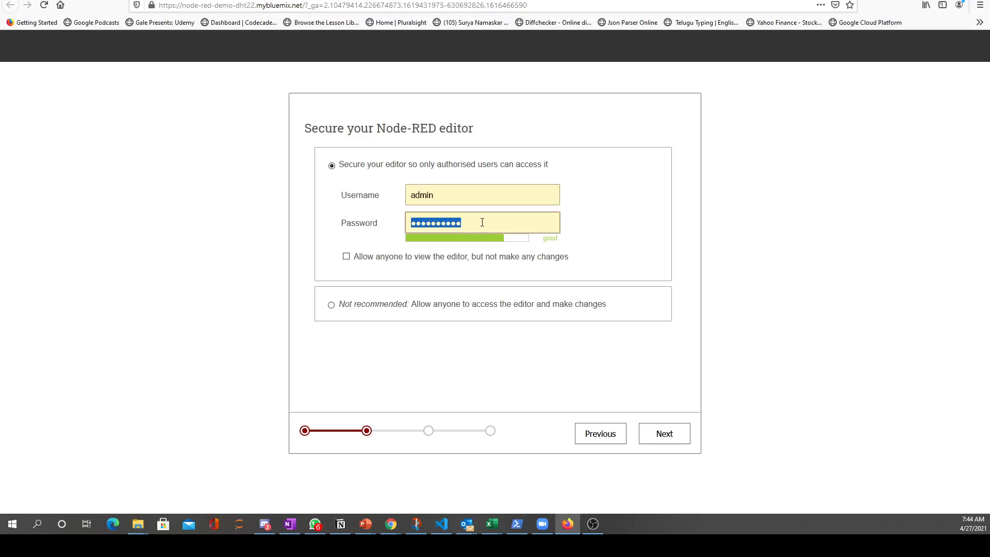
{"action": "type", "text": "p"}
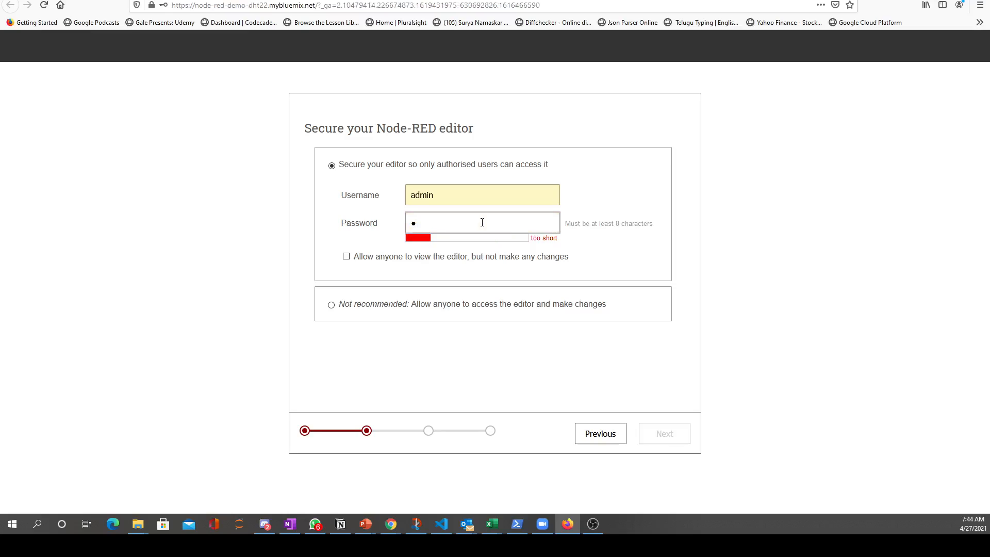
{"action": "type", "text": "••••••••"}
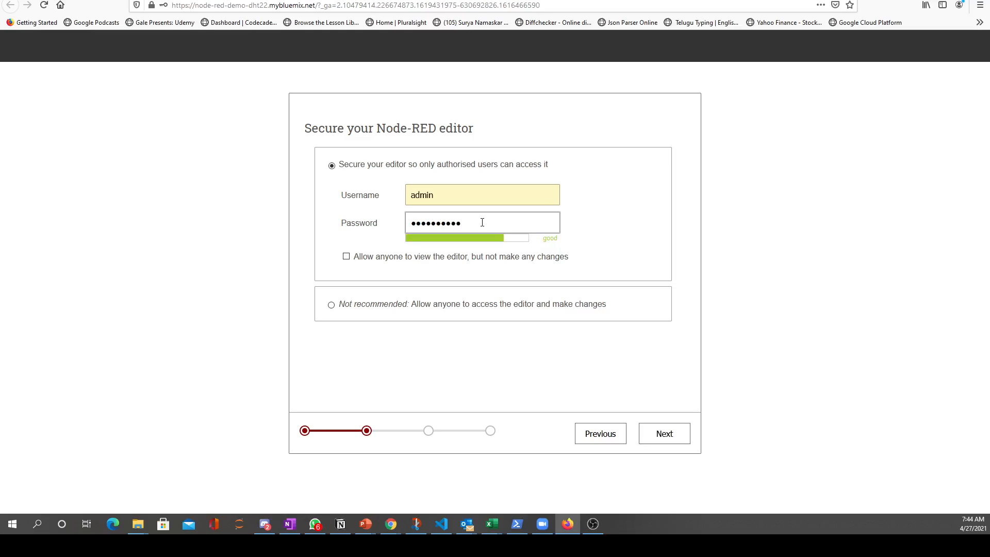
{"action": "left_click", "coordinate": [676, 438]}
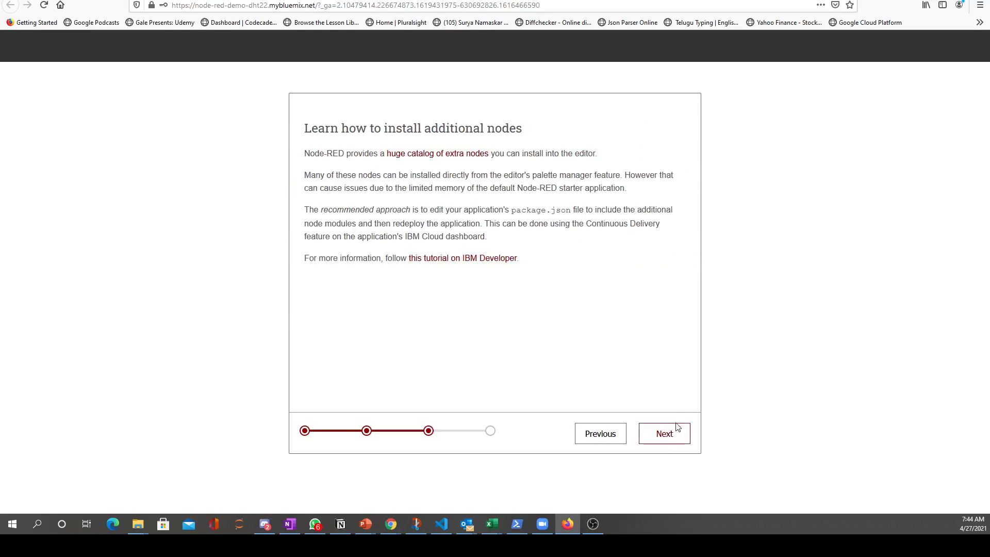
Finish the Node-RED setup wizard with the secured-editor selection and open the app's flow editor
{"action": "left_click", "coordinate": [678, 437]}
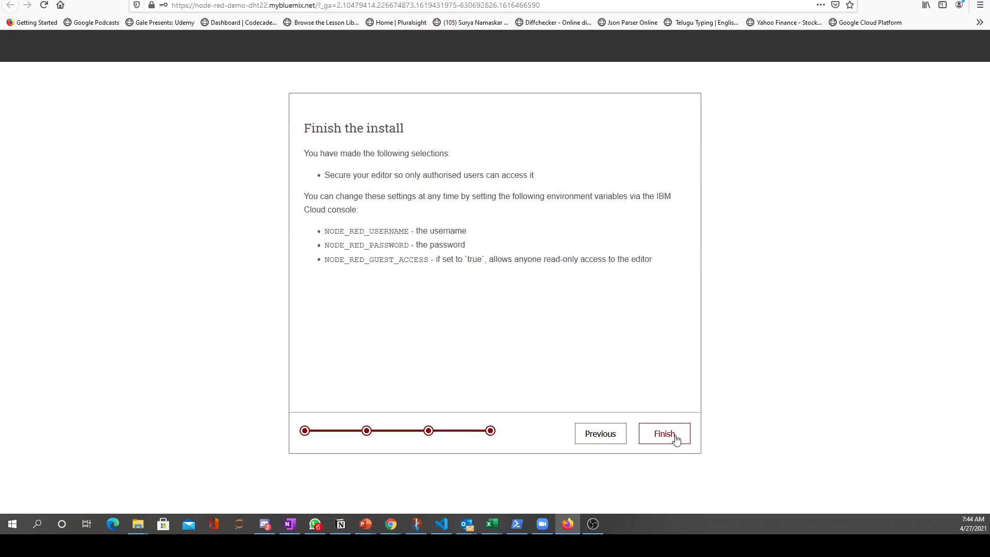
{"action": "left_click", "coordinate": [677, 436]}
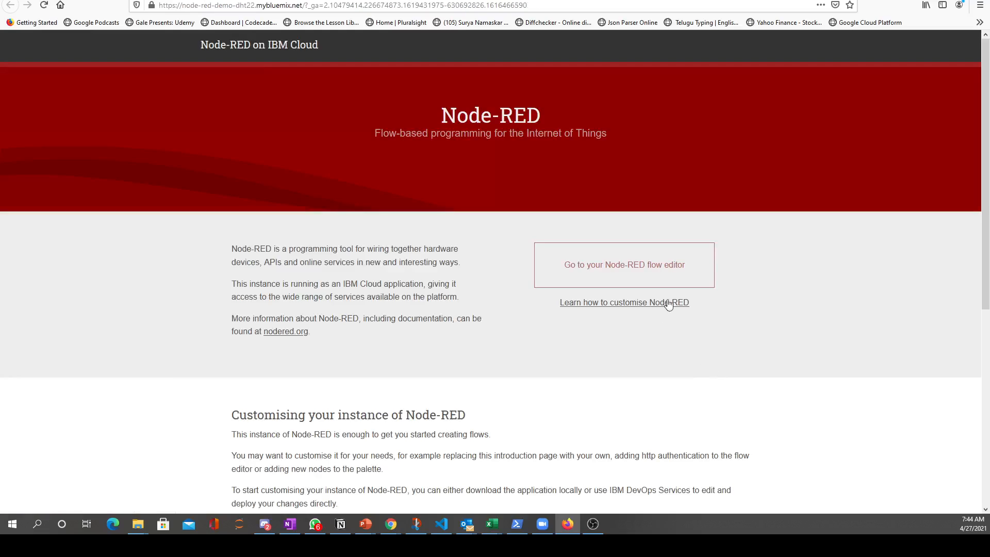
{"action": "left_click", "coordinate": [678, 275]}
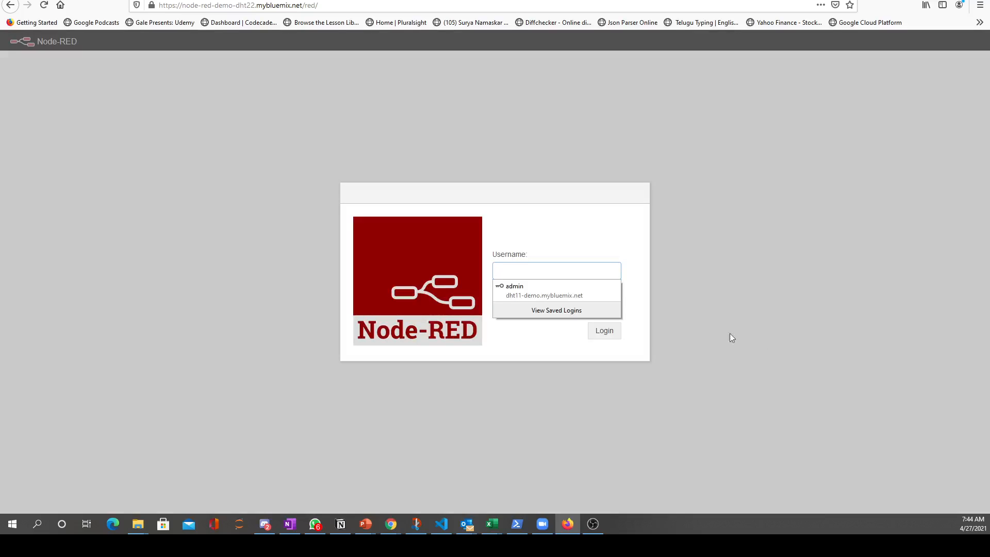
Log in to the flow editor as admin with the editor password, declining the browser's offer to save the login
{"action": "left_click", "coordinate": [536, 270]}
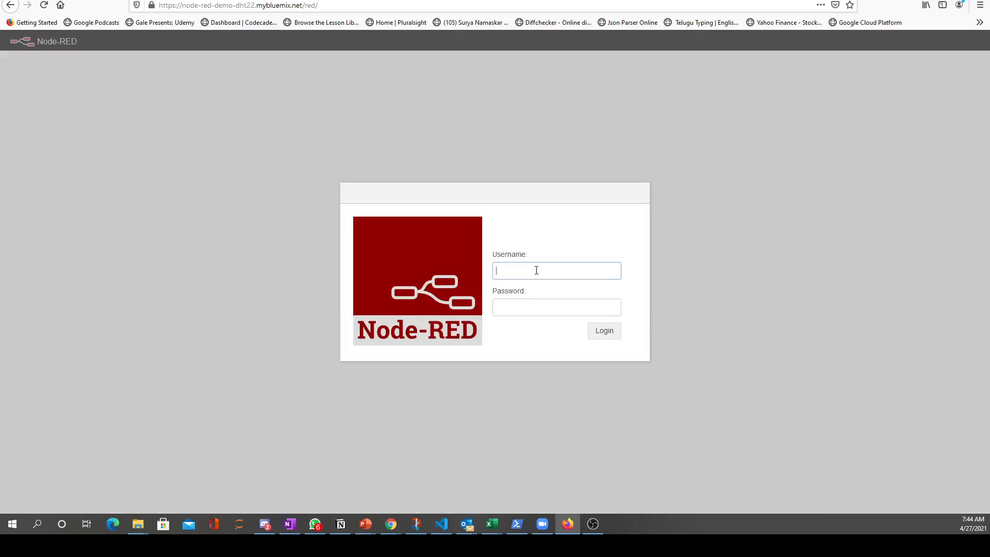
{"action": "type", "text": "a"}
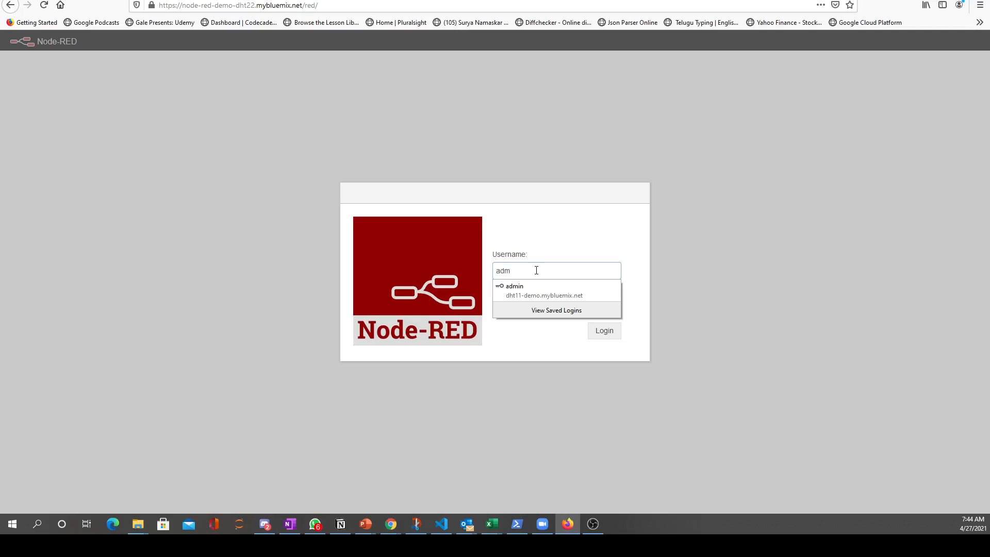
{"action": "type", "text": "dm"}
{"action": "key", "text": "Down"}
{"action": "key", "text": "Return"}
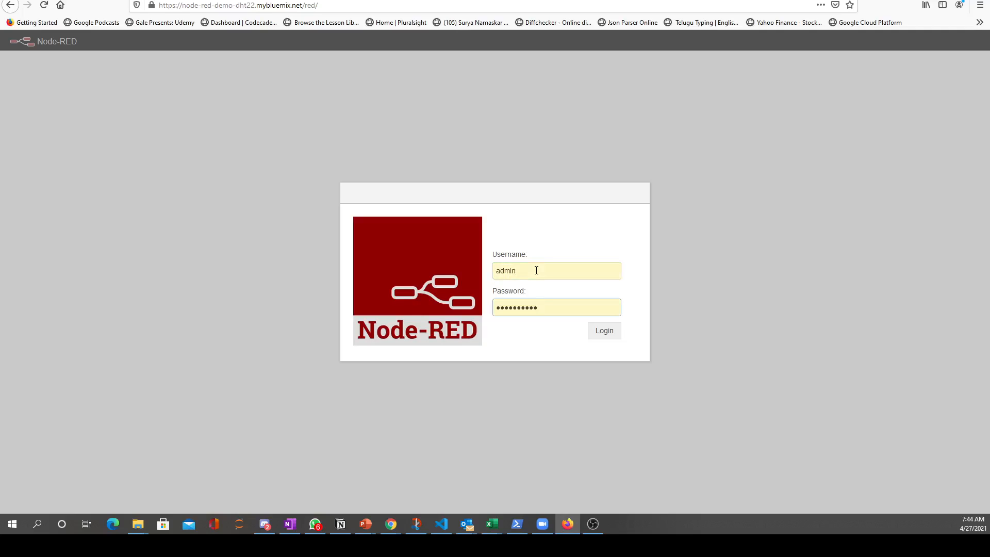
{"action": "key", "text": "ctrl+a"}
{"action": "type", "text": "p"}
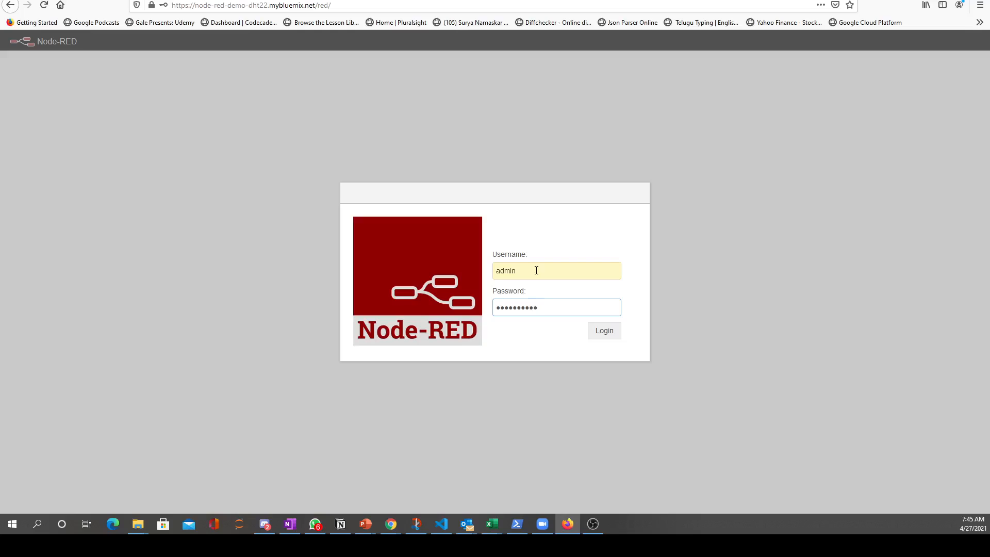
{"action": "left_click", "coordinate": [604, 331]}
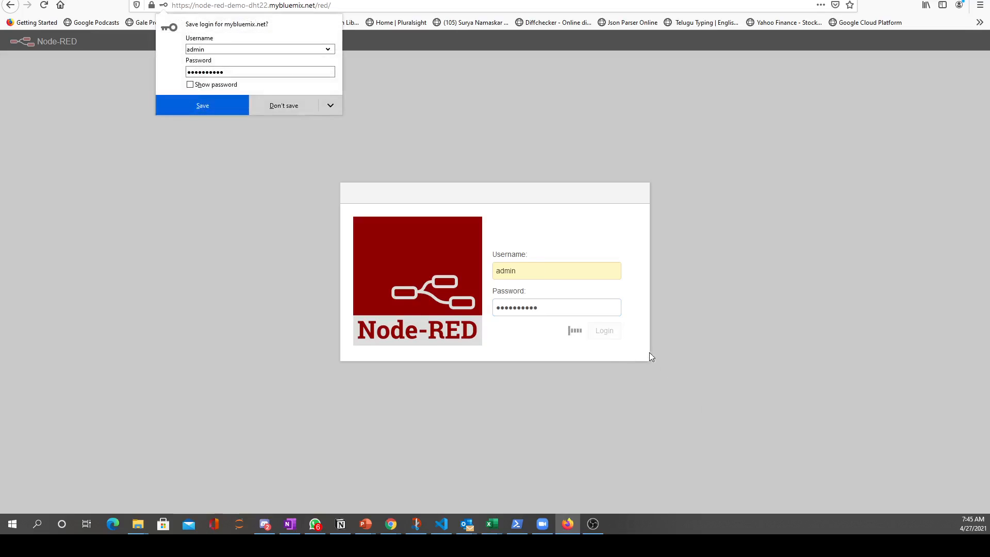
{"action": "left_click", "coordinate": [295, 107]}
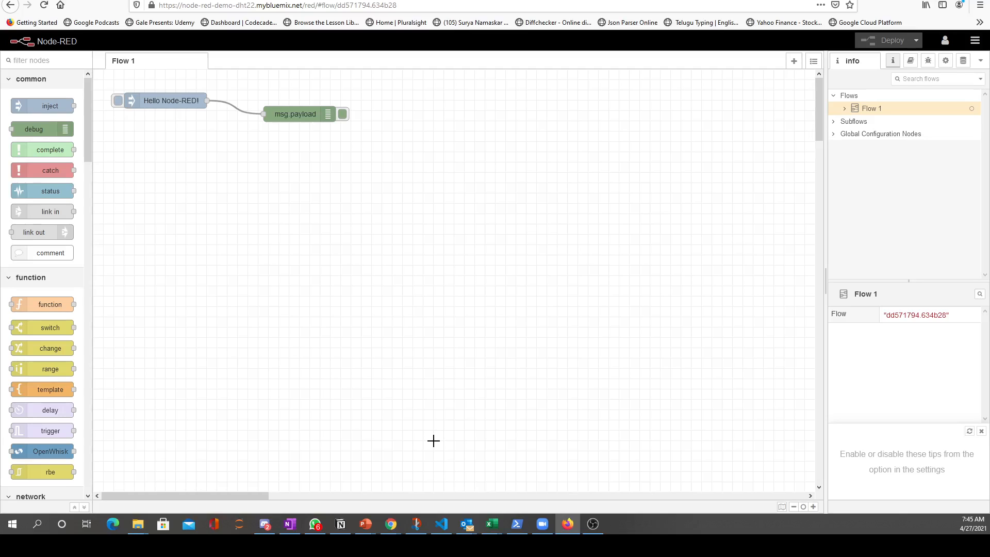
Switch to the Notion demo notes, review which modules the IBM Cloud Node-RED app creation section requires, and return to Firefox
{"action": "left_click", "coordinate": [341, 524]}
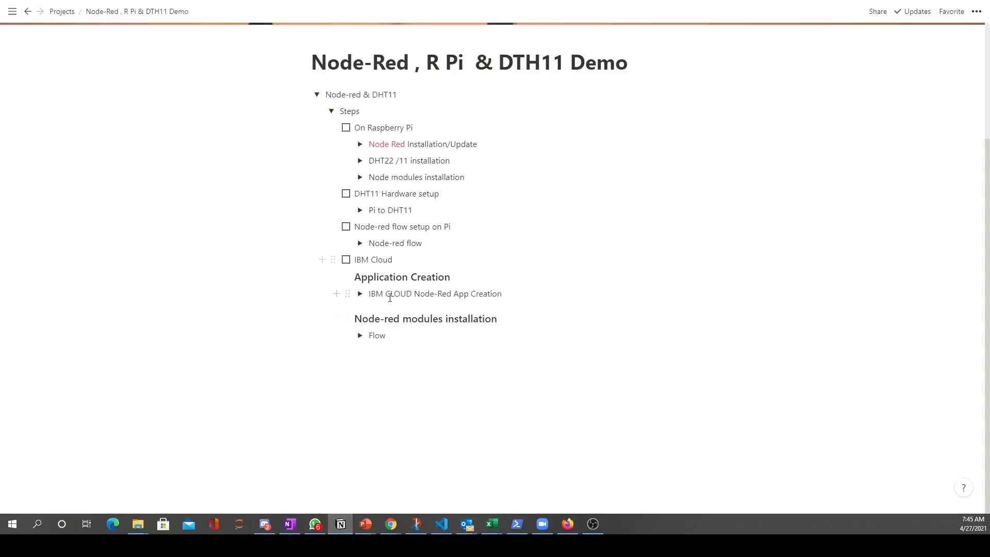
{"action": "left_click", "coordinate": [360, 293]}
{"action": "scroll", "coordinate": [464, 335], "scroll_direction": "down", "scroll_amount": 10}
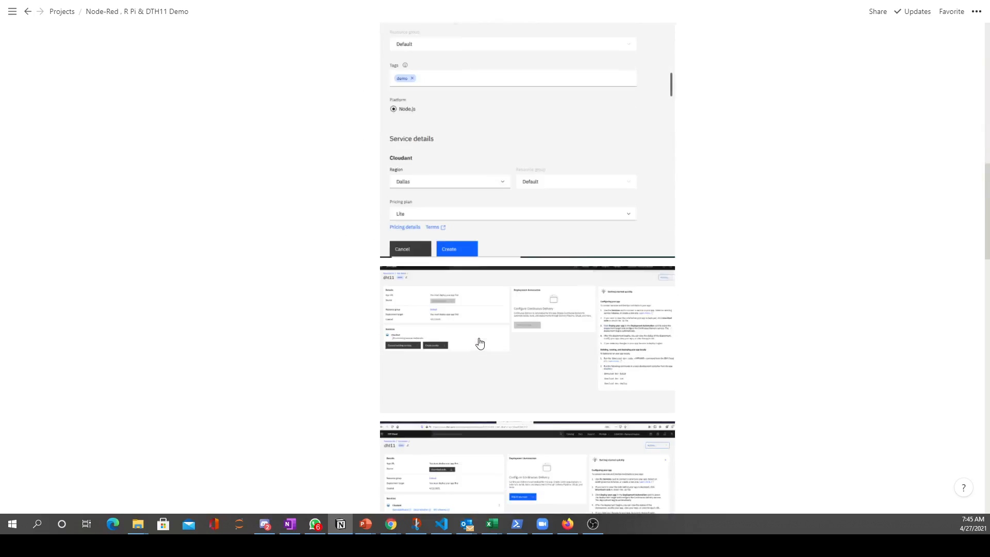
{"action": "scroll", "coordinate": [480, 343], "scroll_direction": "down", "scroll_amount": 15}
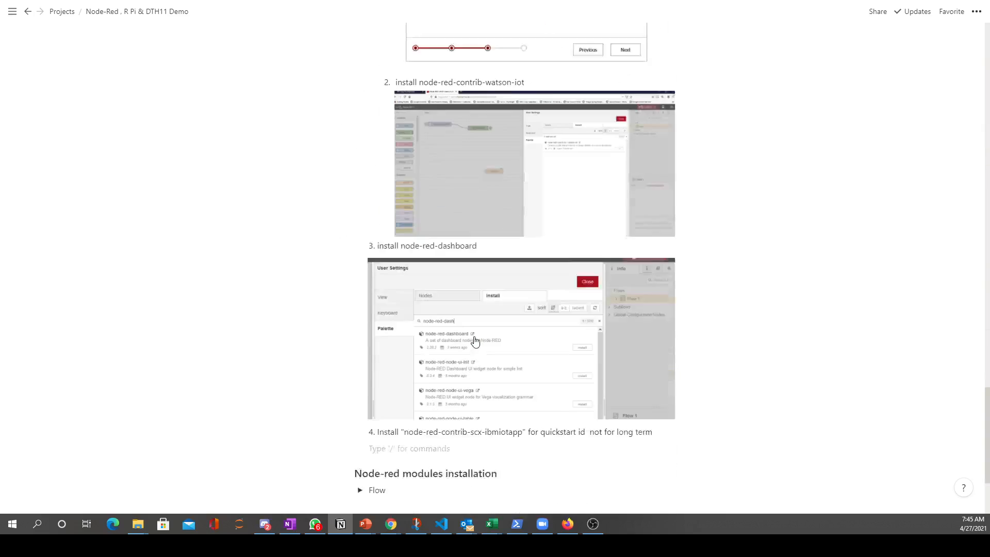
{"action": "scroll", "coordinate": [475, 341], "scroll_direction": "up", "scroll_amount": 4}
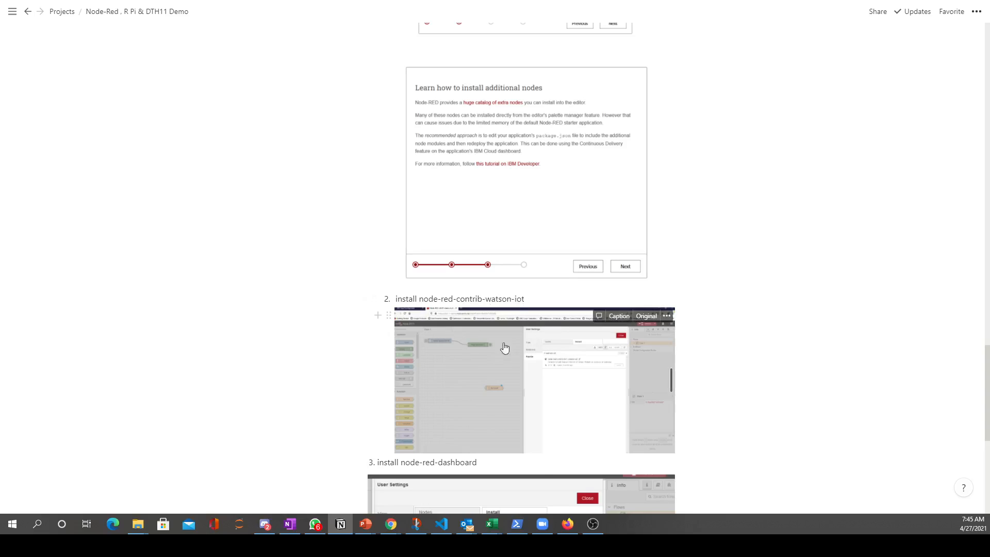
{"action": "left_click", "coordinate": [552, 503]}
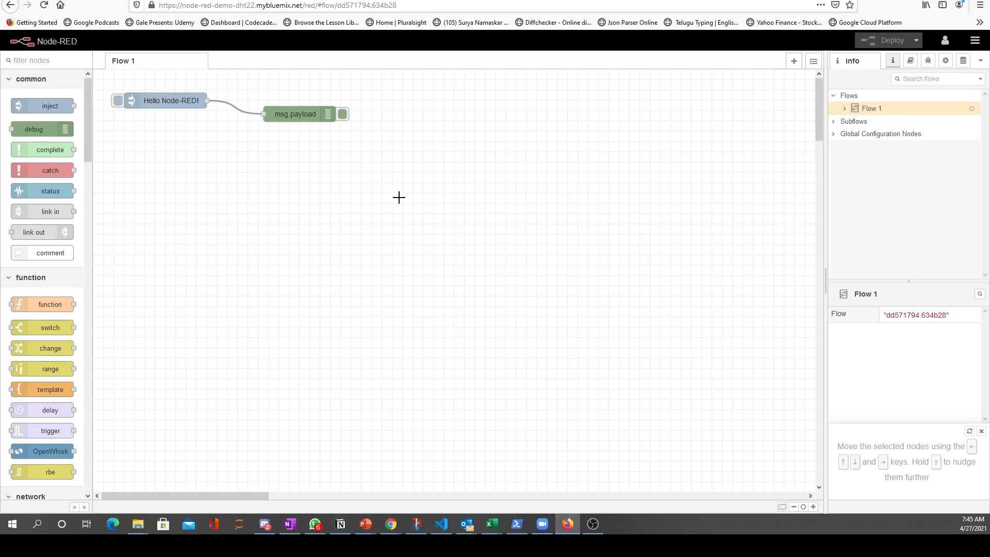
Search the palette's installable modules for watson-iot and install node-red-contrib-ibm-watson-iot
{"action": "left_click", "coordinate": [975, 41]}
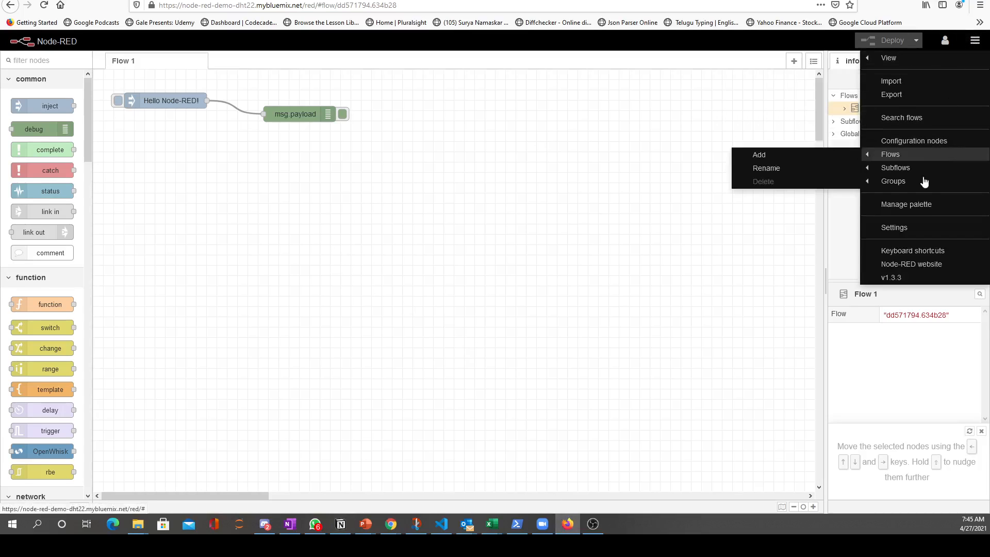
{"action": "left_click", "coordinate": [909, 208]}
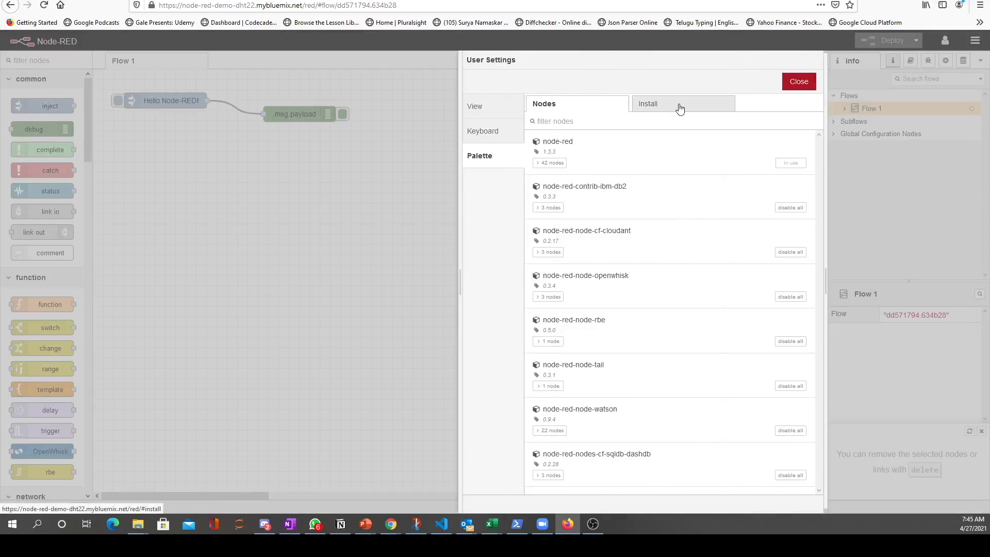
{"action": "left_click", "coordinate": [680, 107]}
{"action": "type", "text": "wa"}
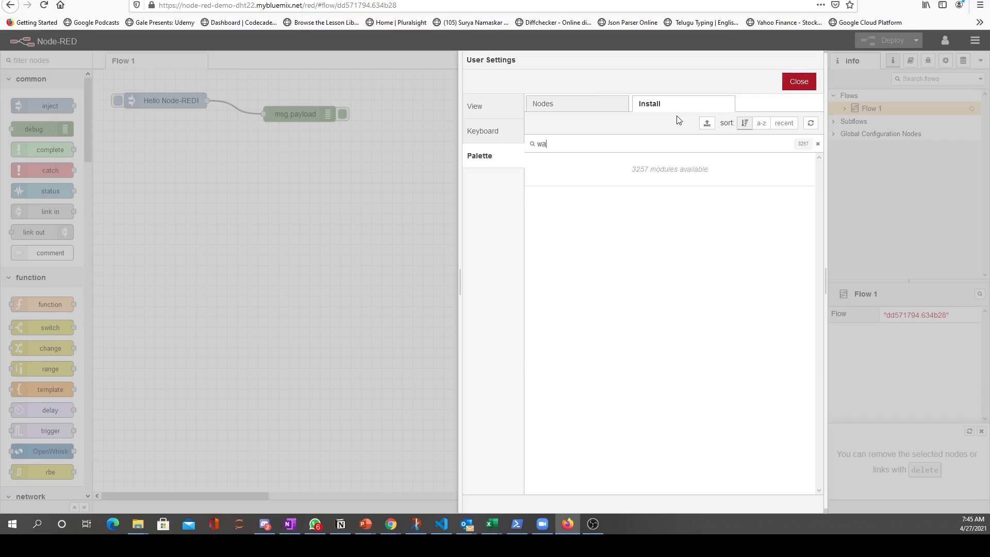
{"action": "type", "text": "tson-iot"}
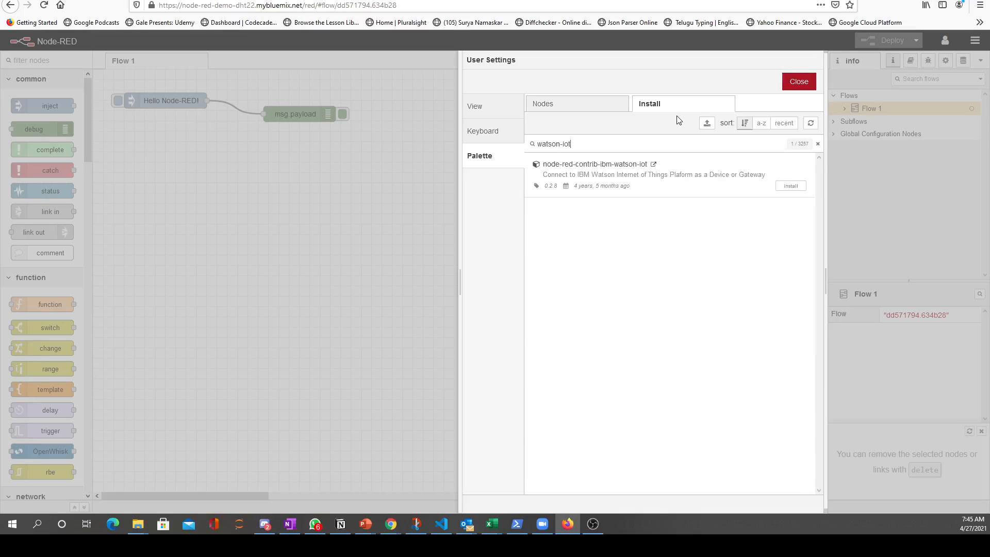
{"action": "left_click", "coordinate": [791, 185]}
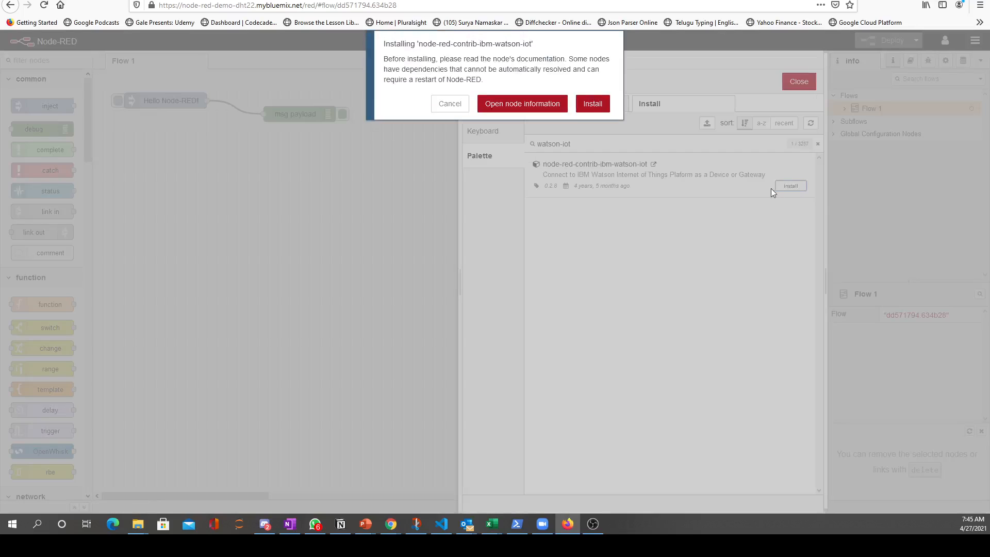
{"action": "left_click", "coordinate": [593, 104]}
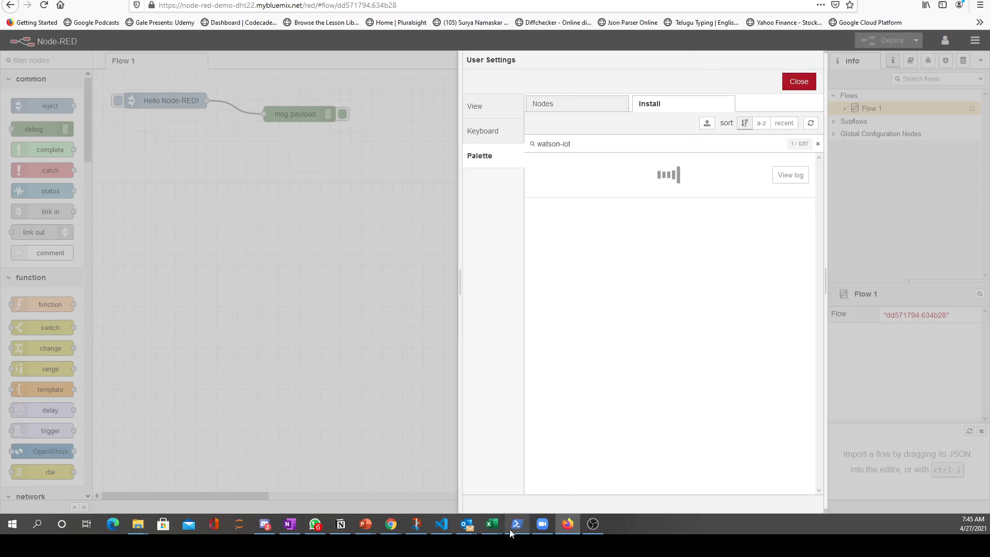
Check the Notion notes for the next module, search the installable modules for dashboard, and install node-red-dashboard
{"action": "left_click", "coordinate": [341, 525]}
{"action": "scroll", "coordinate": [343, 388], "scroll_direction": "down", "scroll_amount": 3}
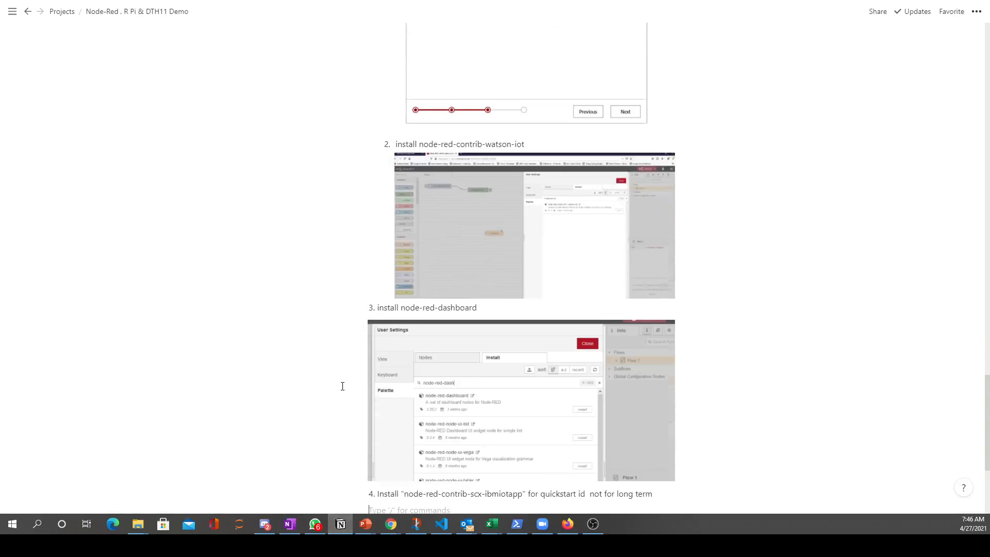
{"action": "left_click", "coordinate": [571, 526]}
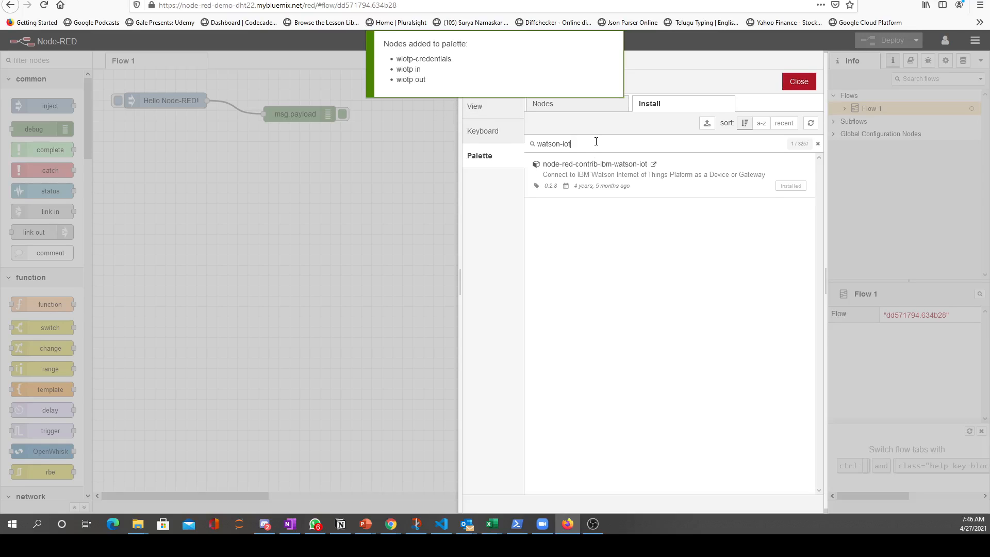
{"action": "key", "text": "ctrl+a"}
{"action": "type", "text": "da"}
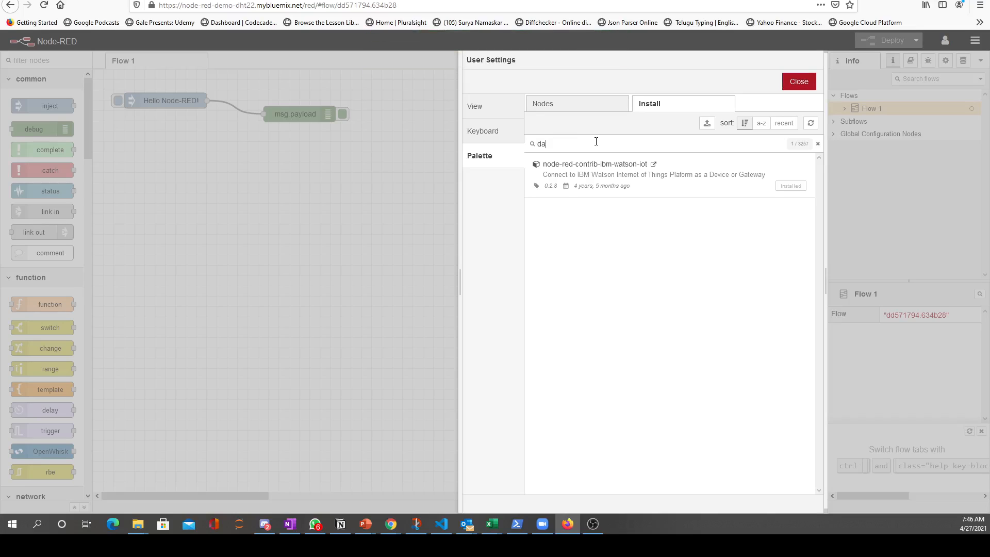
{"action": "type", "text": "shborad"}
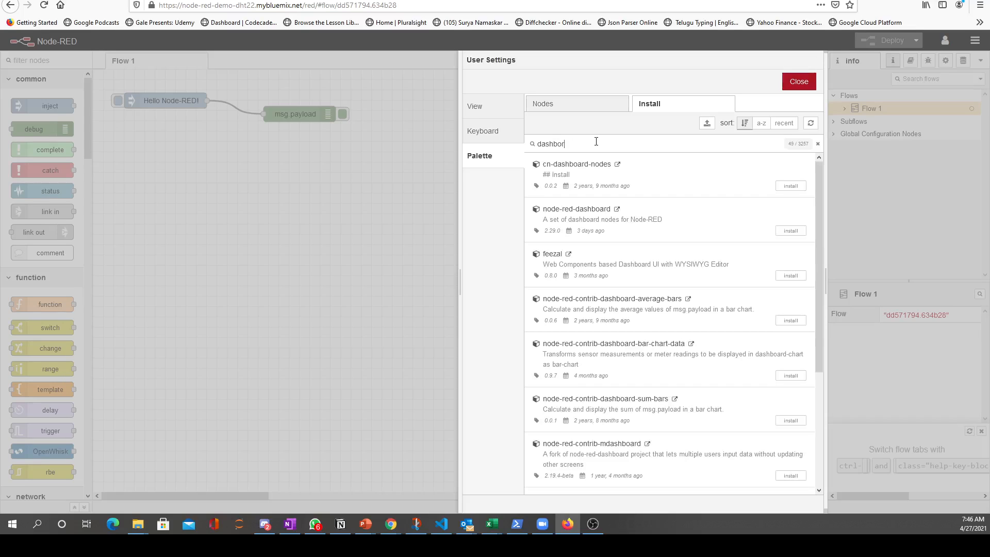
{"action": "key", "text": "BackSpace"}
{"action": "key", "text": "BackSpace"}
{"action": "type", "text": "ard"}
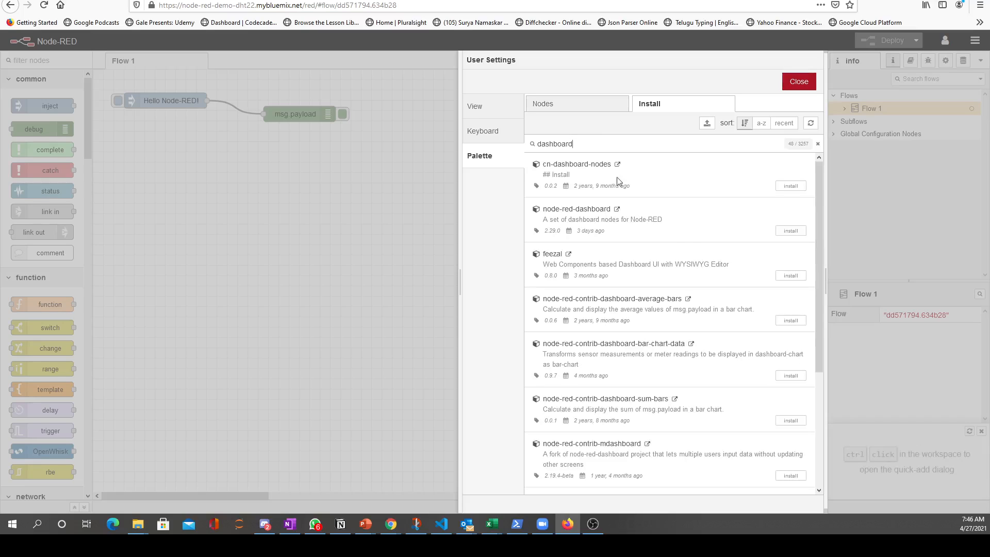
{"action": "left_click", "coordinate": [789, 231]}
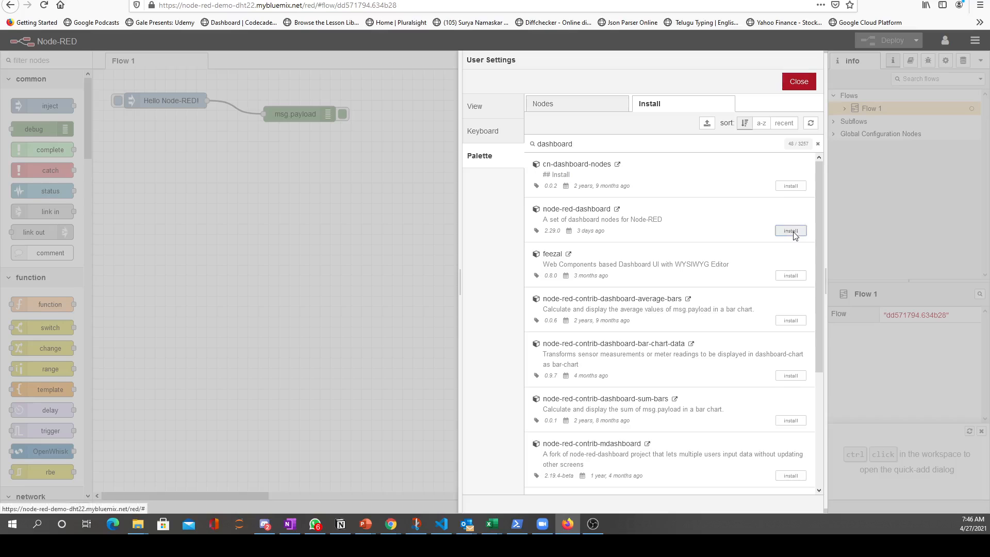
{"action": "left_click", "coordinate": [593, 103]}
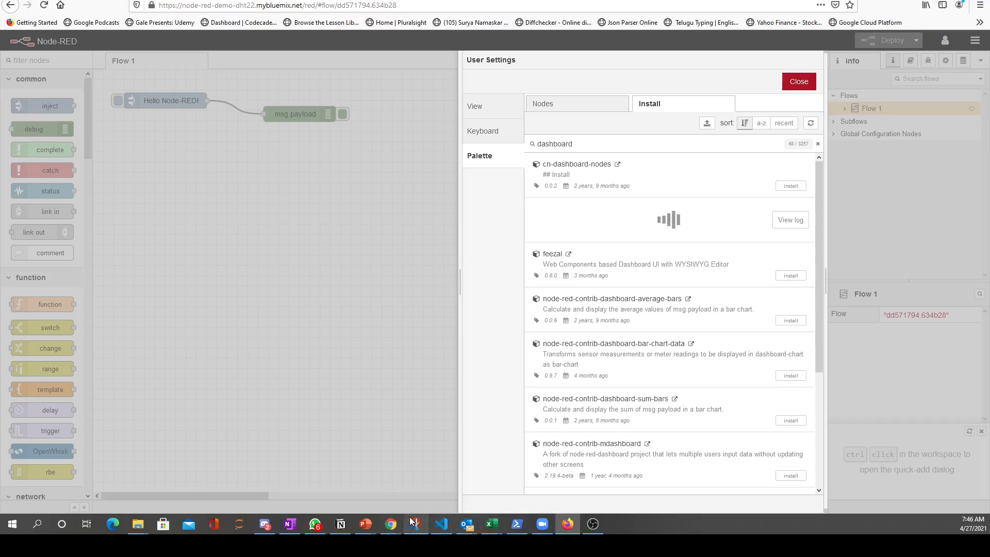
Switch to the Notion demo notes, check which module follows node-red-dashboard, and return to Firefox
{"action": "left_click", "coordinate": [341, 524]}
{"action": "scroll", "coordinate": [356, 482], "scroll_direction": "down", "scroll_amount": 5}
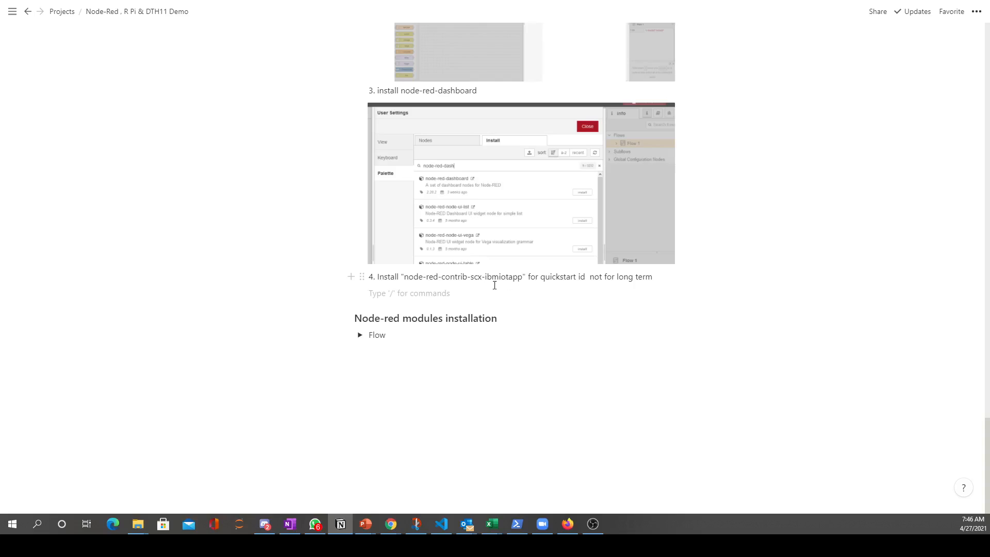
{"action": "left_click", "coordinate": [567, 524]}
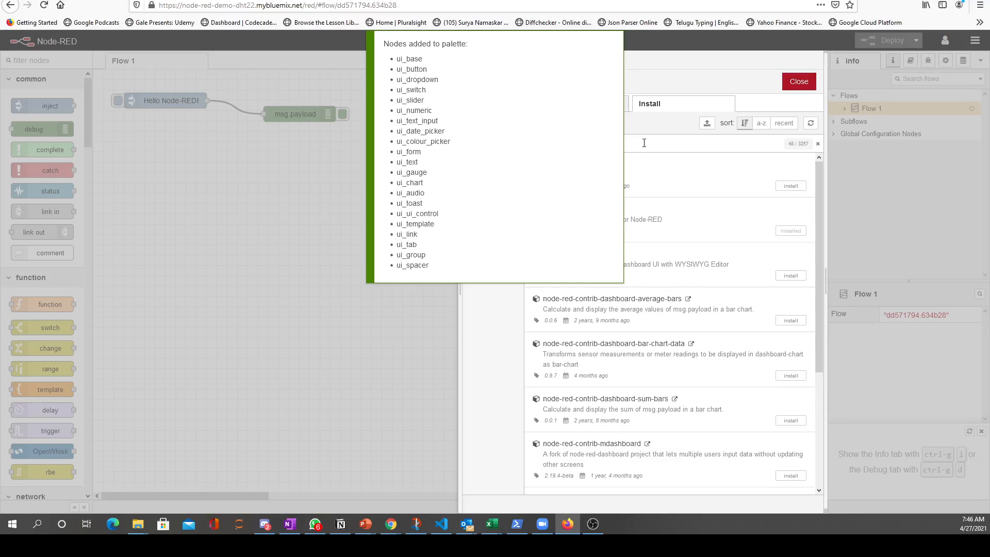
Search the palette's installable modules for "scx-", install node-red-contrib-scx-ibmiotapp, and close the user settings
{"action": "left_click", "coordinate": [377, 340]}
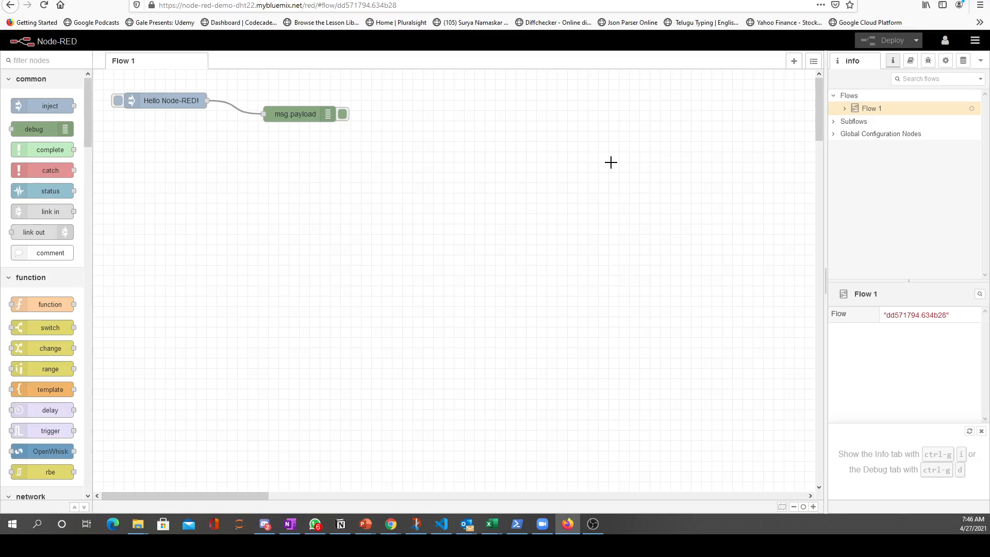
{"action": "left_click", "coordinate": [974, 39]}
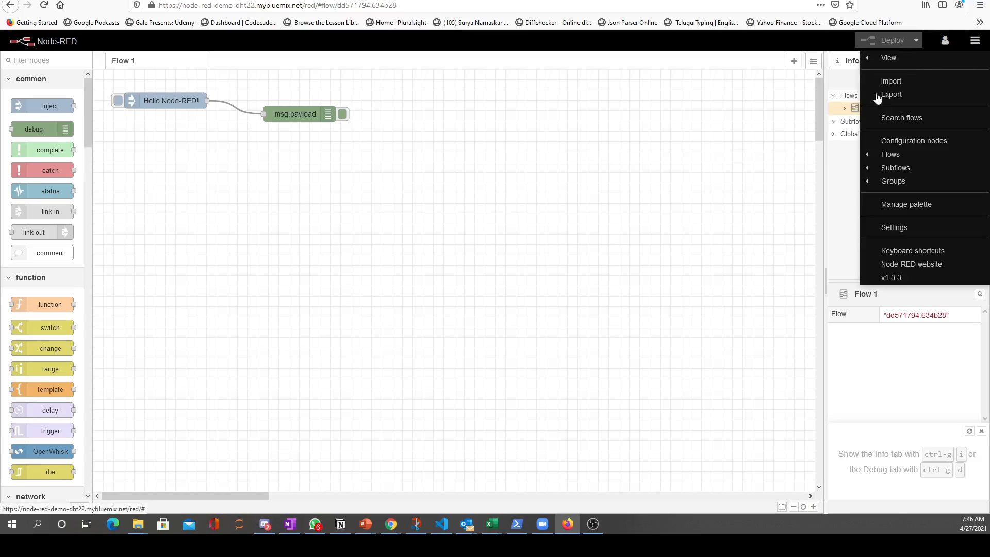
{"action": "left_click", "coordinate": [915, 206]}
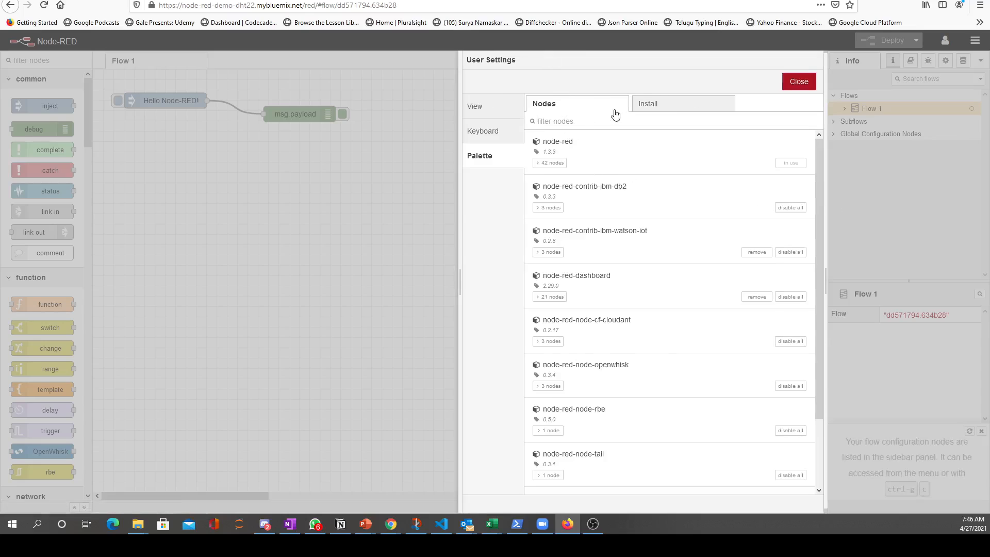
{"action": "left_click", "coordinate": [647, 104]}
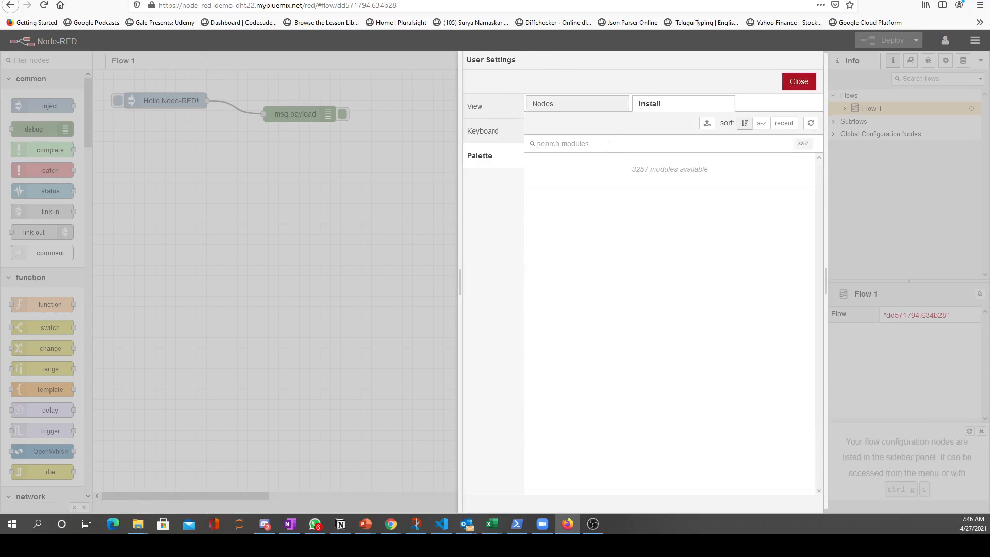
{"action": "type", "text": "scx-"}
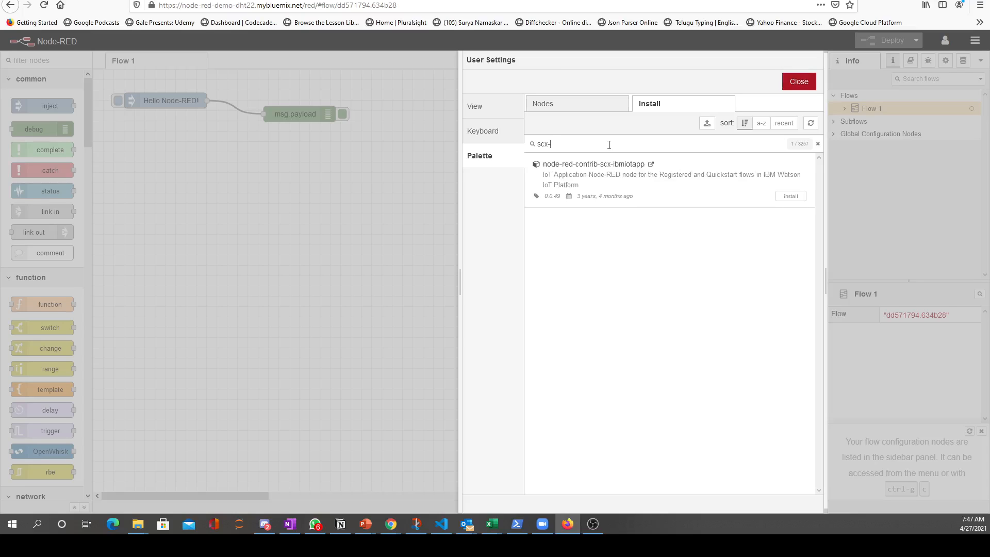
{"action": "left_click", "coordinate": [791, 197]}
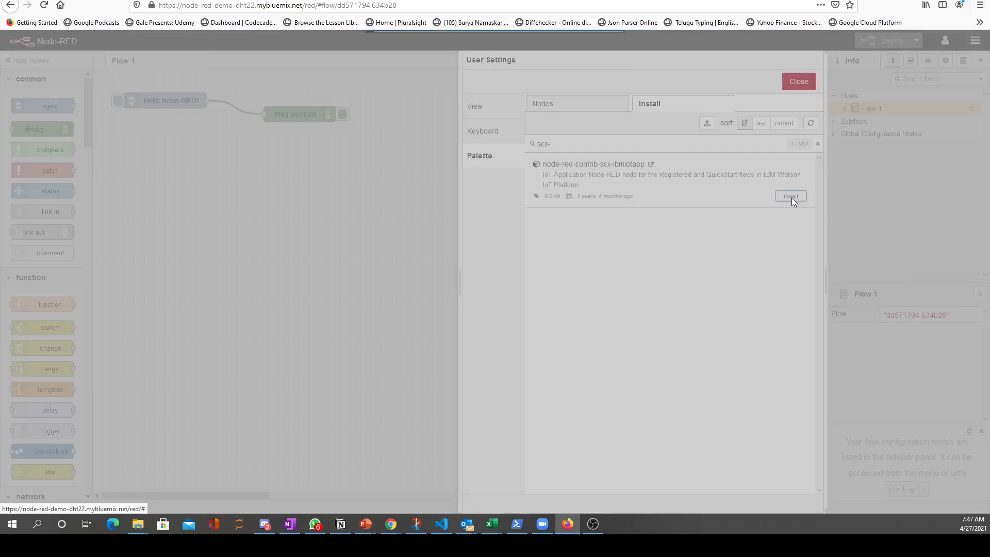
{"action": "left_click", "coordinate": [594, 103]}
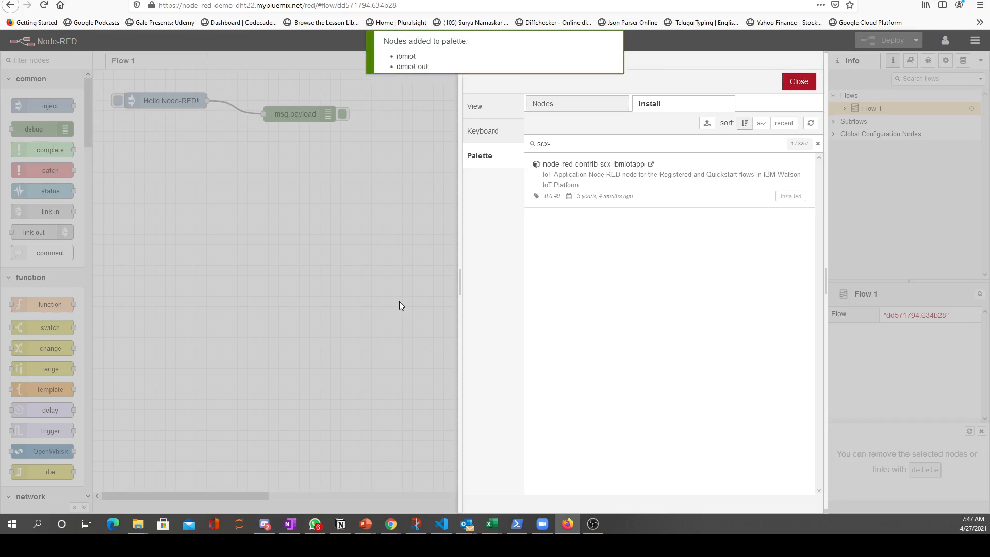
{"action": "left_click", "coordinate": [794, 81]}
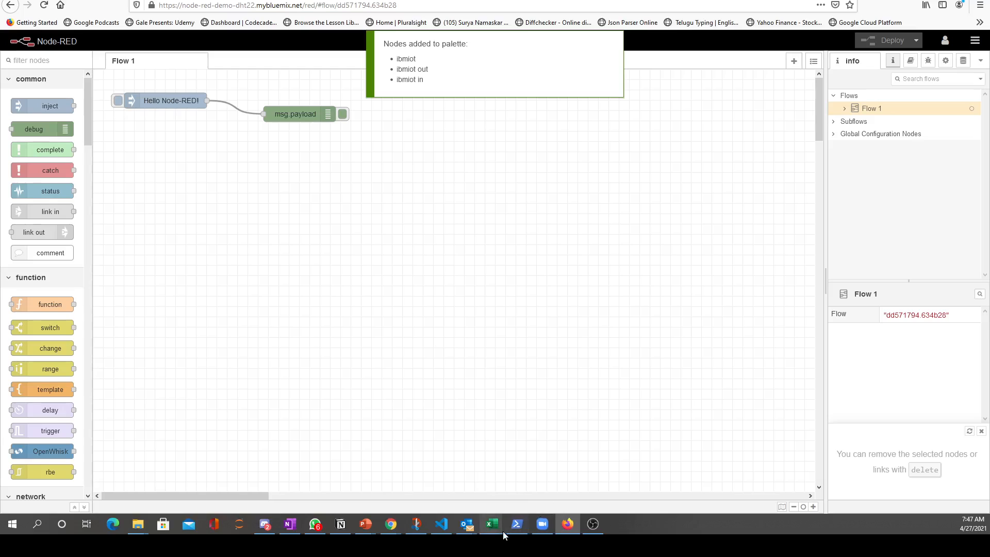
In the Notion notes, expand Flow under Node-red modules installation, copy the second code block's flow JSON, and return to Firefox
{"action": "left_click", "coordinate": [346, 530]}
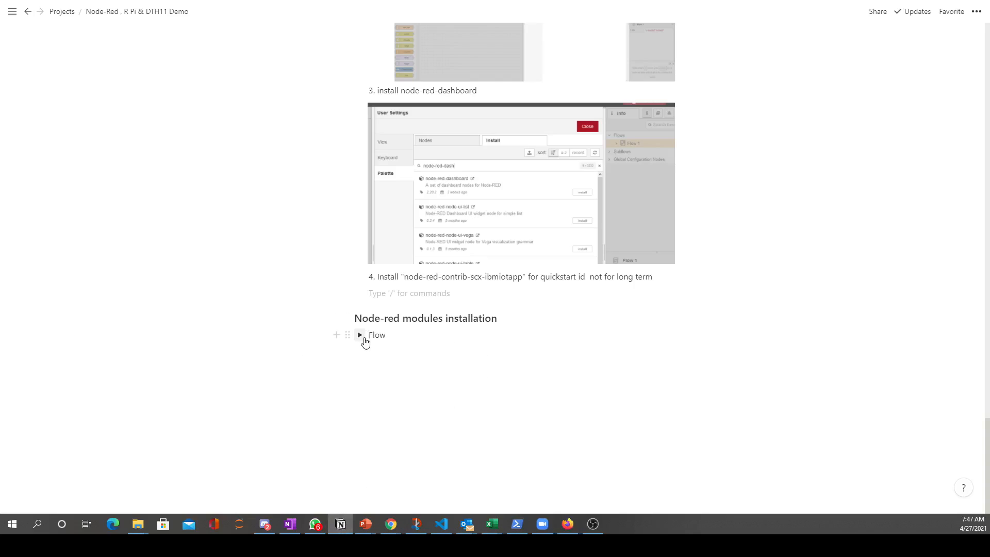
{"action": "left_click", "coordinate": [360, 336]}
{"action": "scroll", "coordinate": [606, 330], "scroll_direction": "down", "scroll_amount": 5}
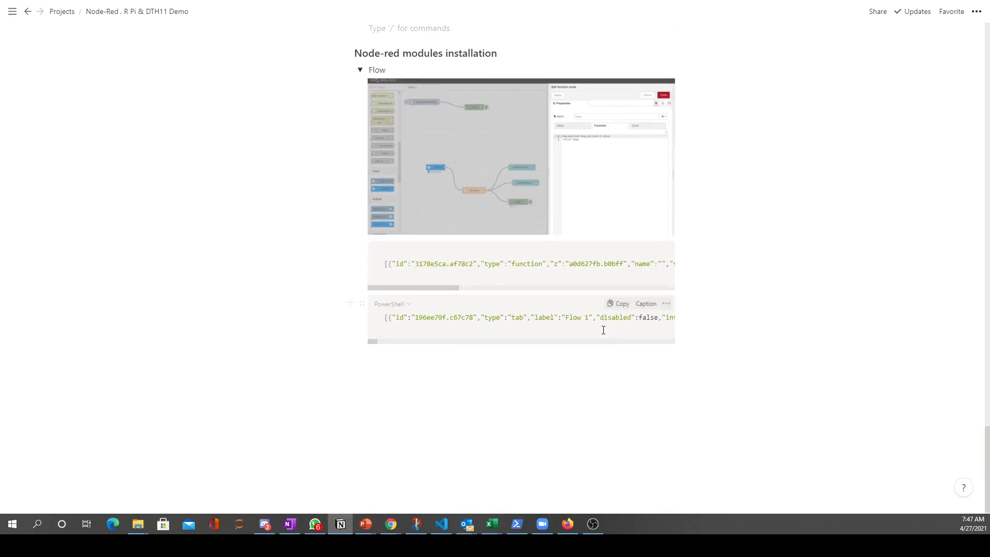
{"action": "left_click", "coordinate": [622, 303]}
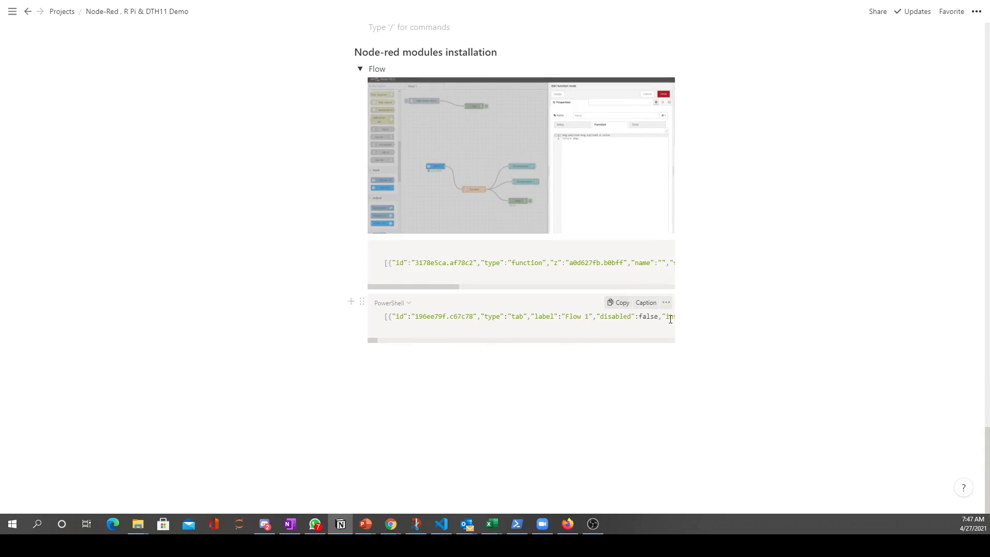
{"action": "left_click", "coordinate": [568, 524]}
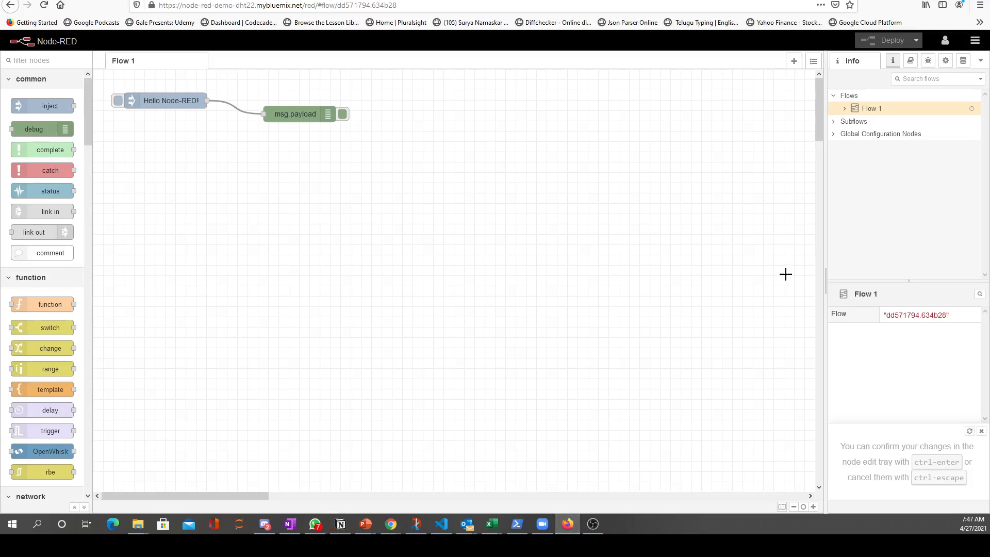
Import the copied flow JSON into the cloud Node-RED editor, importing a copy of the nodes that already exist
{"action": "left_click", "coordinate": [975, 41]}
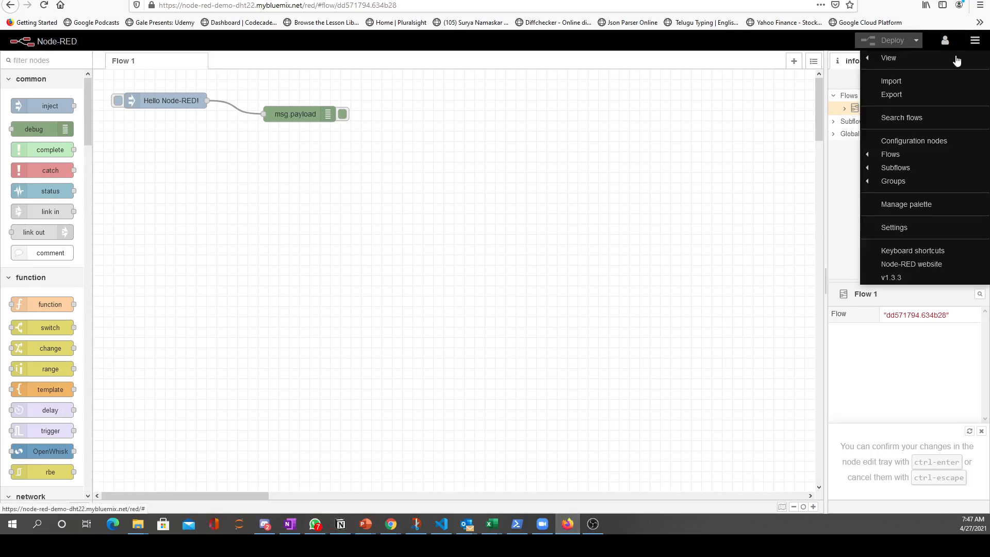
{"action": "left_click", "coordinate": [898, 83]}
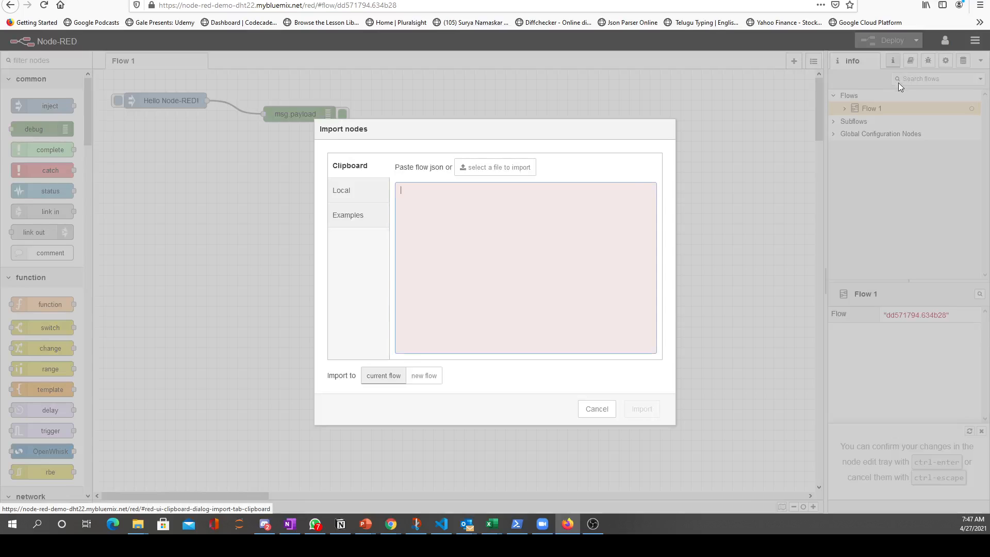
{"action": "right_click", "coordinate": [425, 207]}
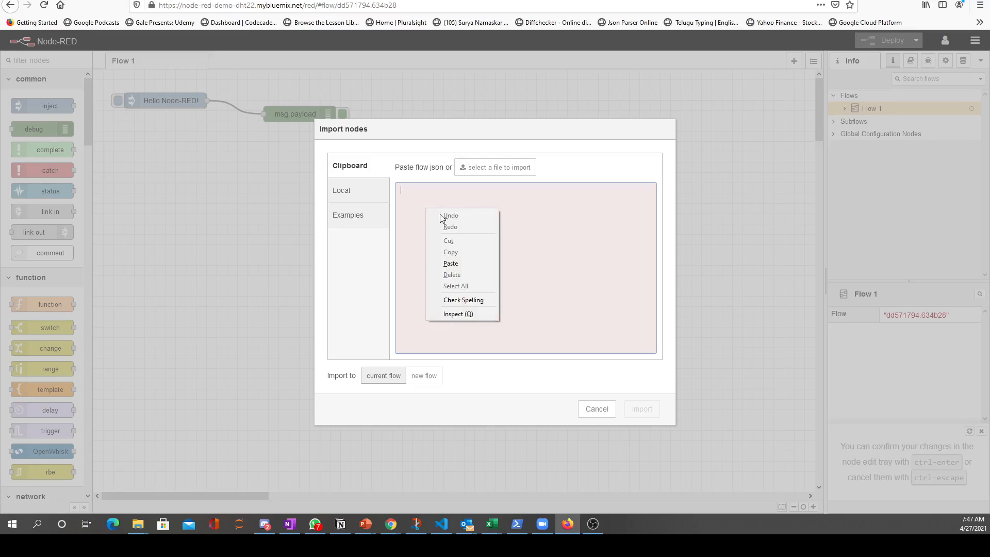
{"action": "left_click", "coordinate": [454, 264]}
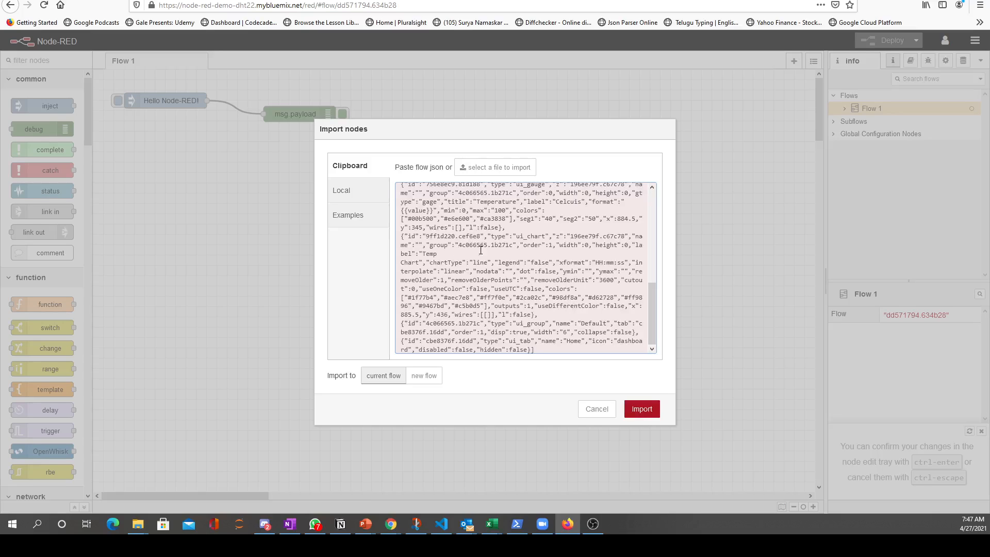
{"action": "left_click", "coordinate": [646, 410]}
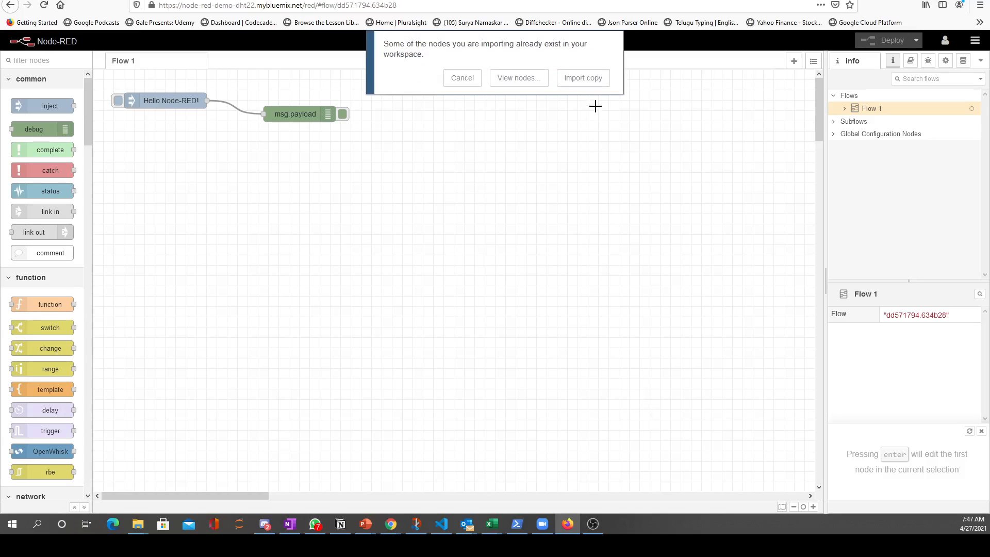
{"action": "left_click", "coordinate": [584, 79]}
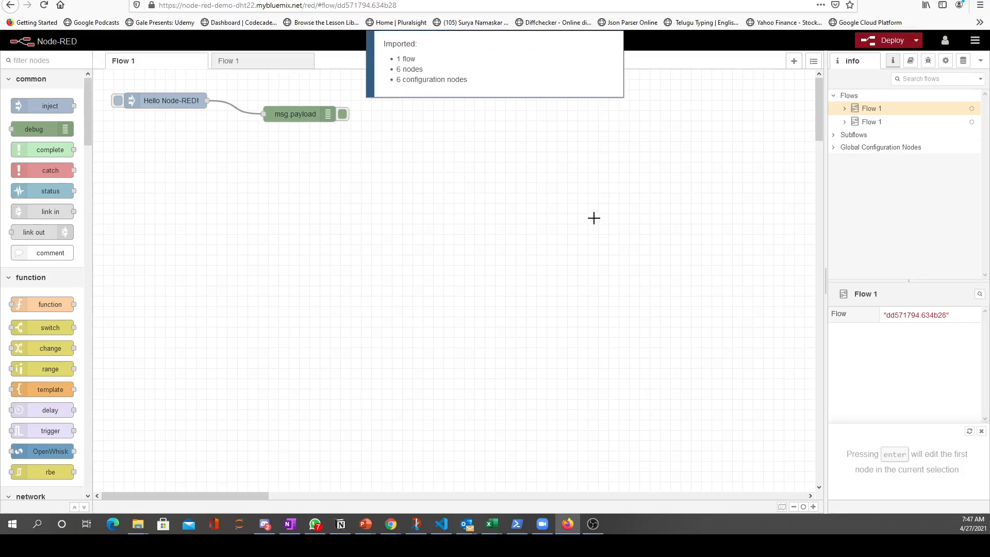
Open the imported flow and inspect the device ID in its IBM IoT input node's properties
{"action": "left_click", "coordinate": [261, 63]}
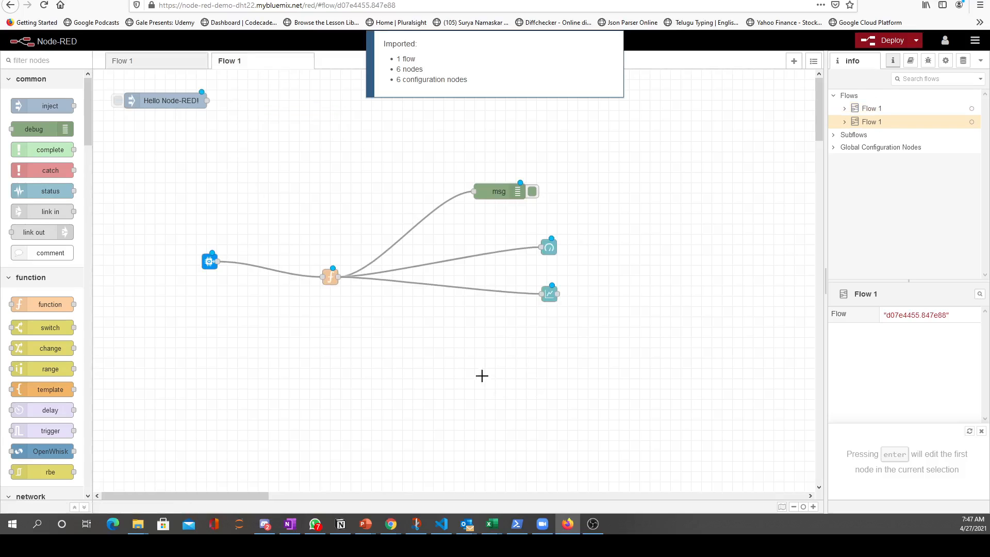
{"action": "double_click", "coordinate": [208, 262]}
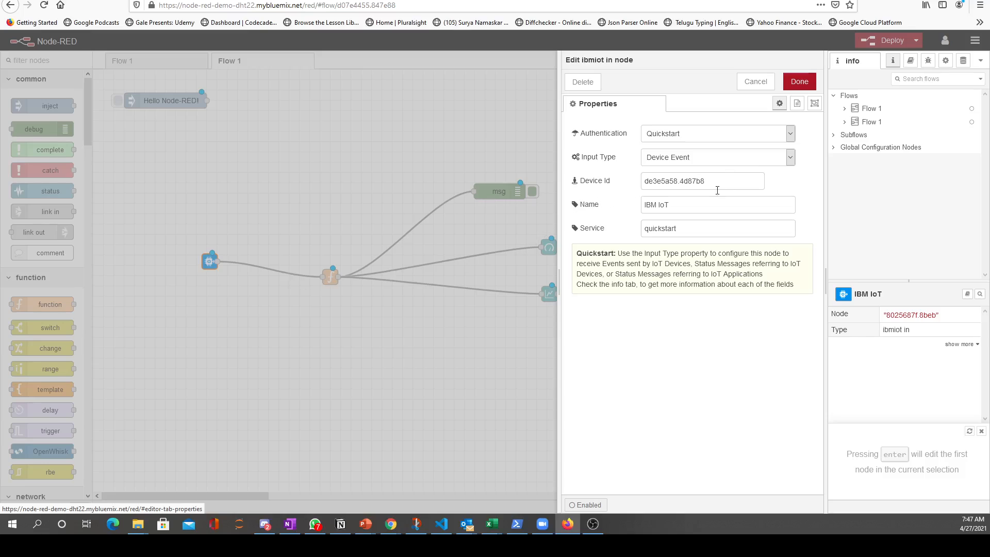
{"action": "left_click_drag", "start_coordinate": [714, 181], "coordinate": [635, 180]}
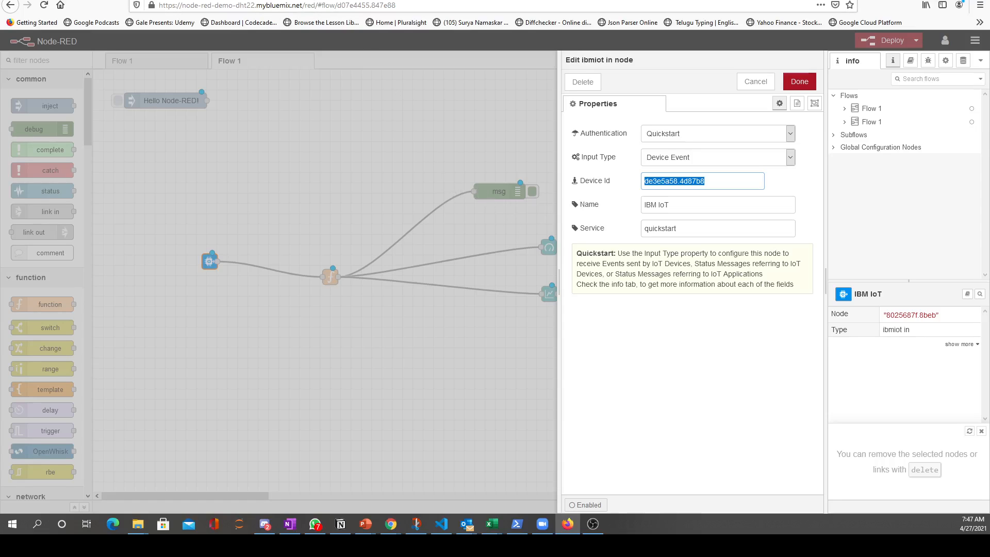
Open the Raspberry Pi's Node-RED editor at 192.168.1.42:1880 in a new tab and inspect the event node's Quickstart ID
{"action": "key", "text": "ctrl+t"}
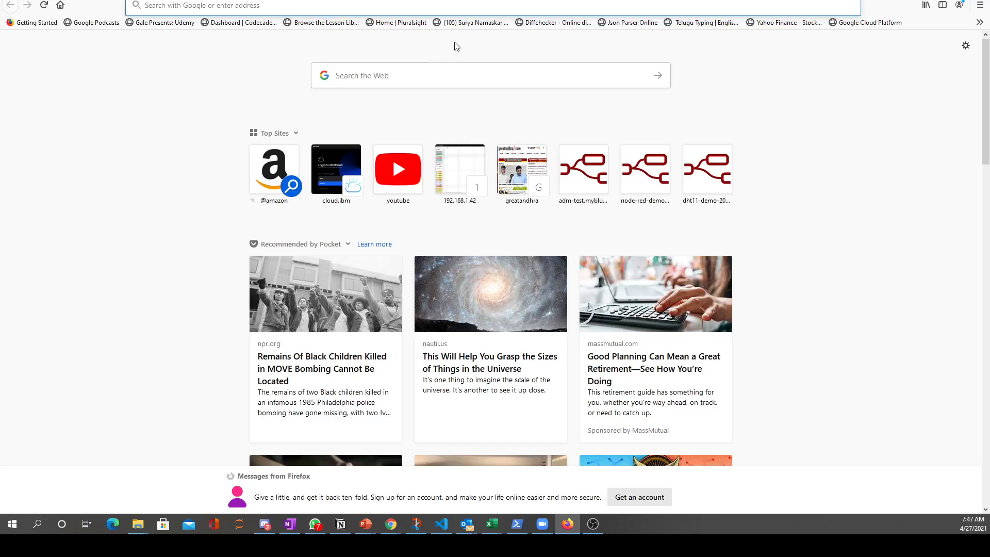
{"action": "type", "text": "192.168.1.42:1880/"}
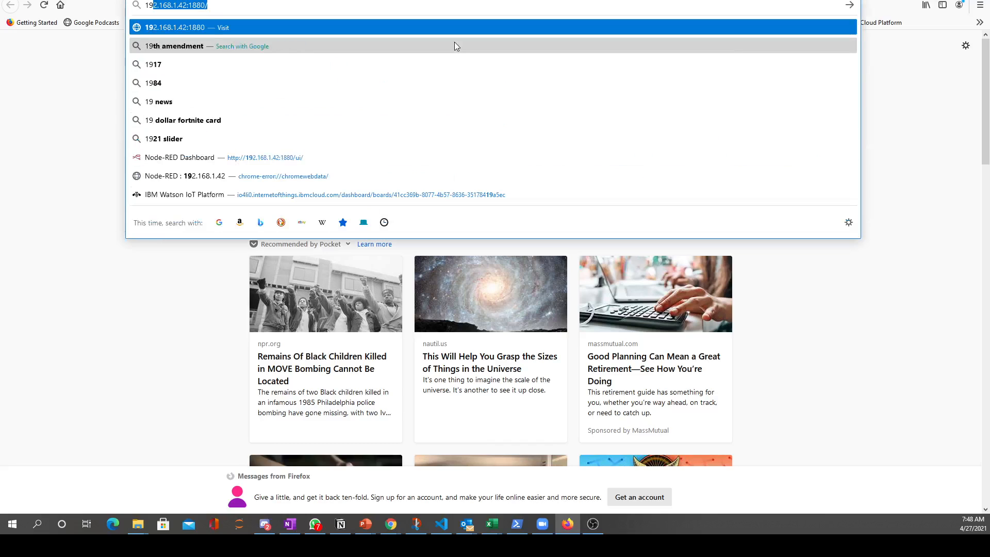
{"action": "key", "text": "Return"}
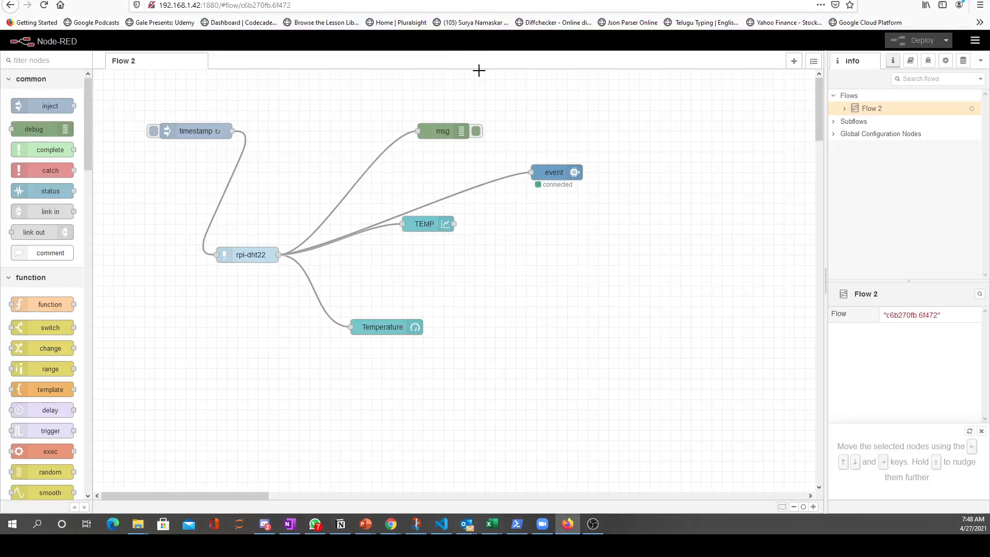
{"action": "double_click", "coordinate": [561, 174]}
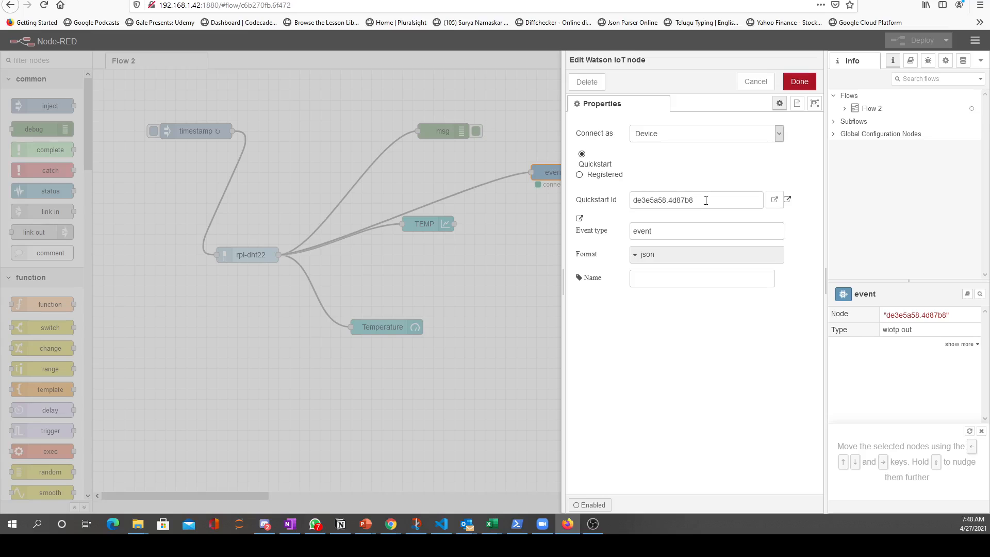
{"action": "left_click_drag", "start_coordinate": [707, 200], "coordinate": [631, 201]}
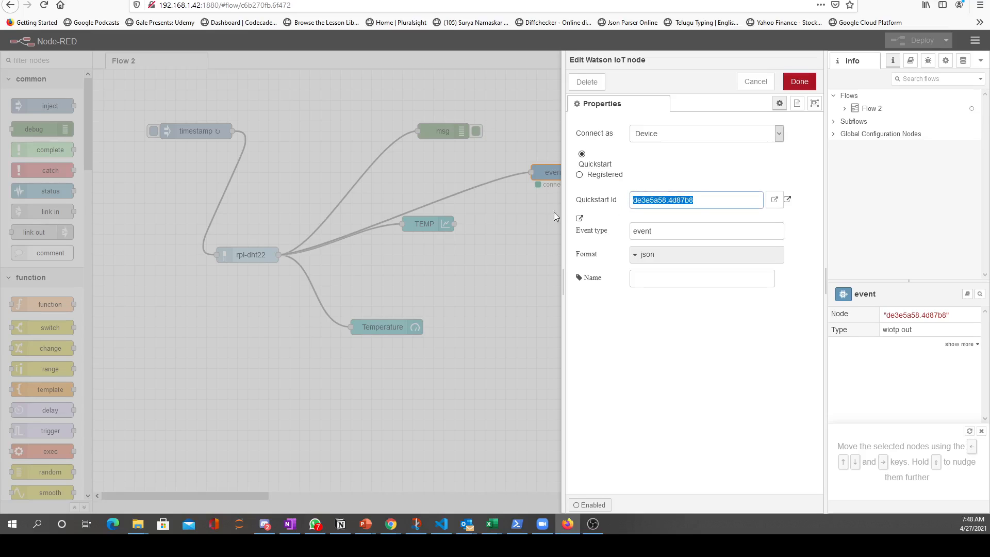
{"action": "left_click", "coordinate": [519, 255]}
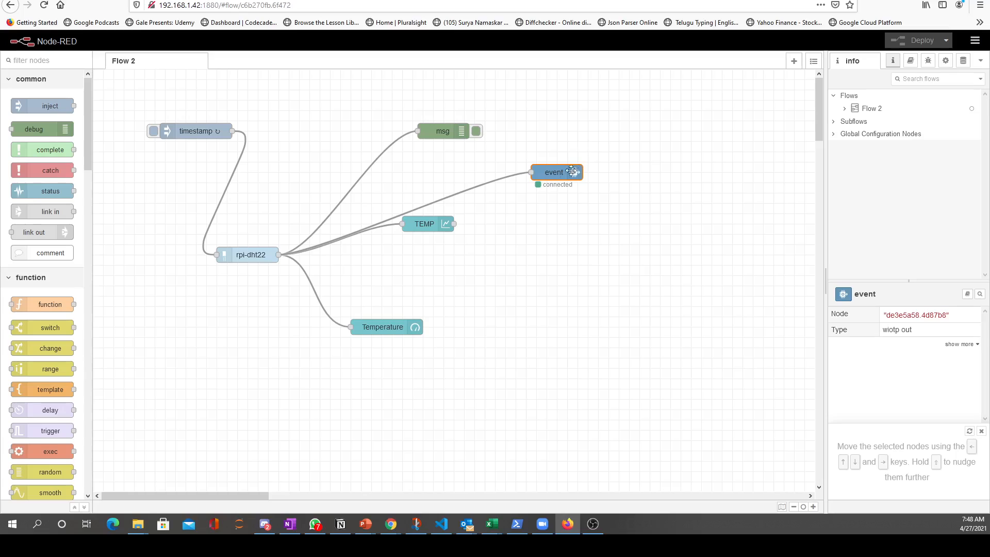
View the event node's live sensor data on the Watson IoT Quickstart page, and close that page
{"action": "double_click", "coordinate": [565, 174]}
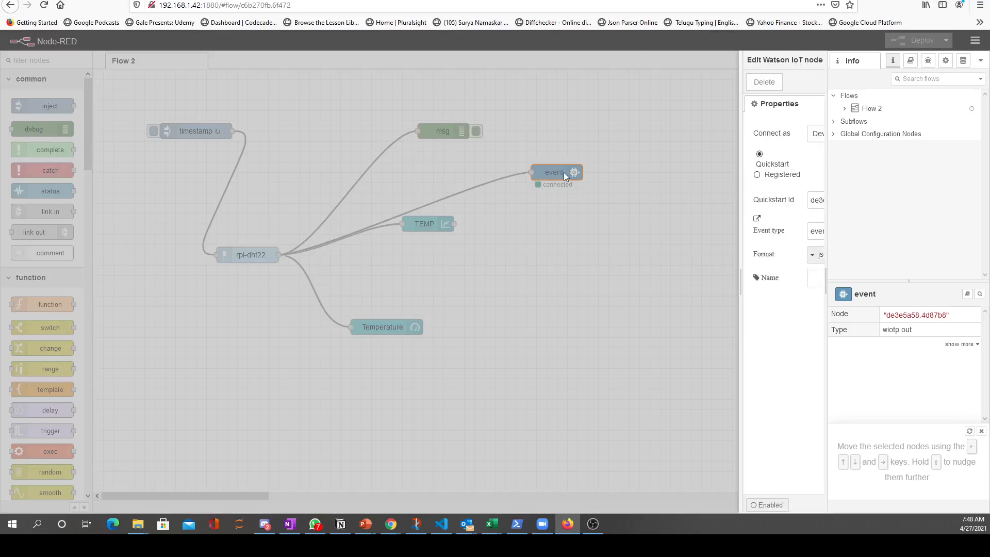
{"action": "left_click", "coordinate": [777, 203]}
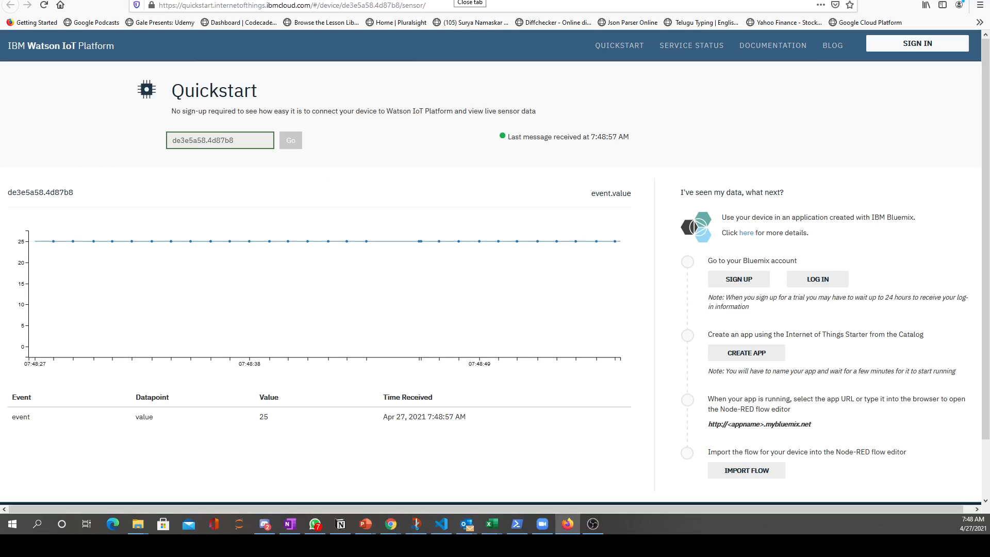
{"action": "left_click", "coordinate": [457, 1]}
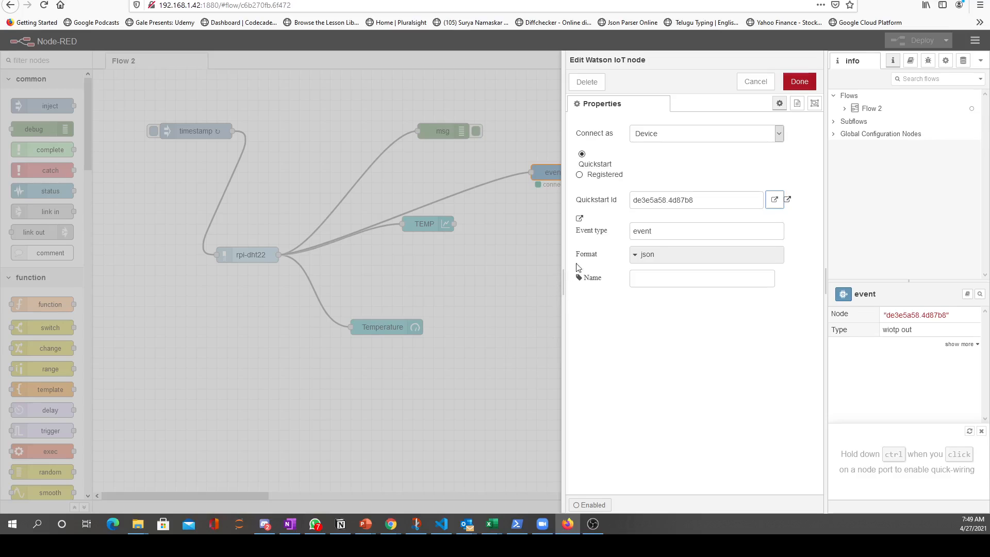
Compare the Raspberry Pi event node's Quickstart ID with the device ID of the IBM IoT input node in the cloud flow
{"action": "left_click", "coordinate": [701, 203]}
{"action": "left_click_drag", "start_coordinate": [701, 202], "coordinate": [630, 199]}
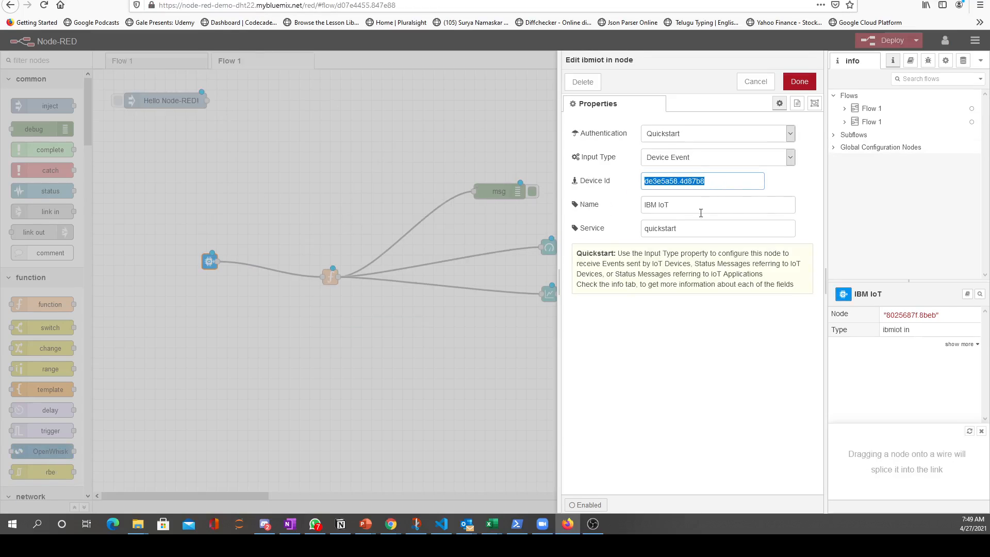
{"action": "left_click", "coordinate": [429, 391]}
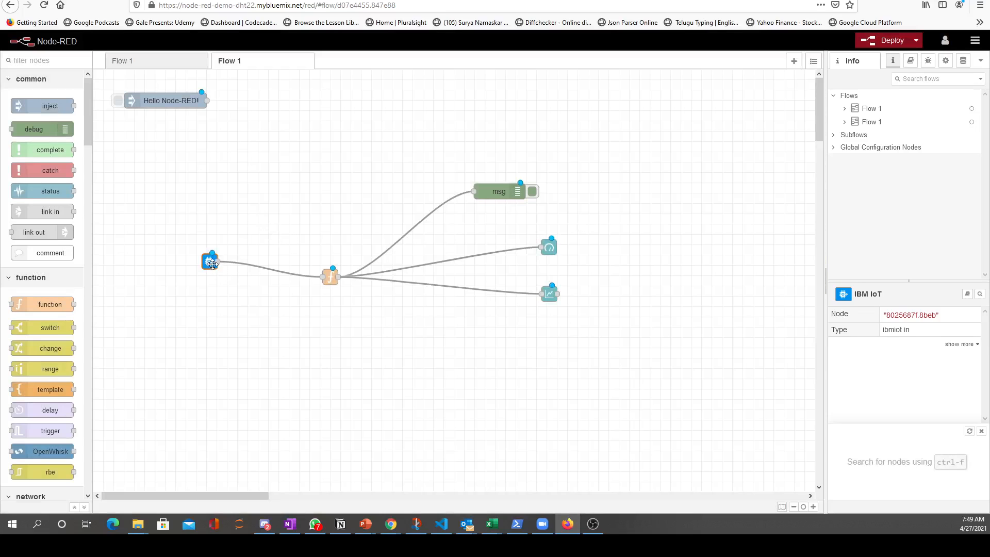
{"action": "double_click", "coordinate": [211, 261]}
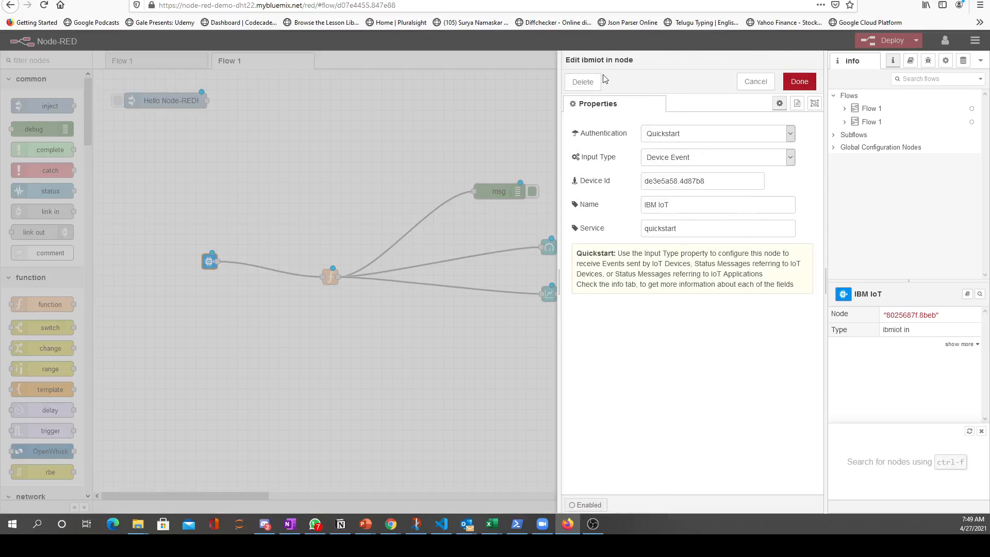
Accept the IBM IoT input node's properties and deploy the imported cloud flow
{"action": "left_click", "coordinate": [799, 82]}
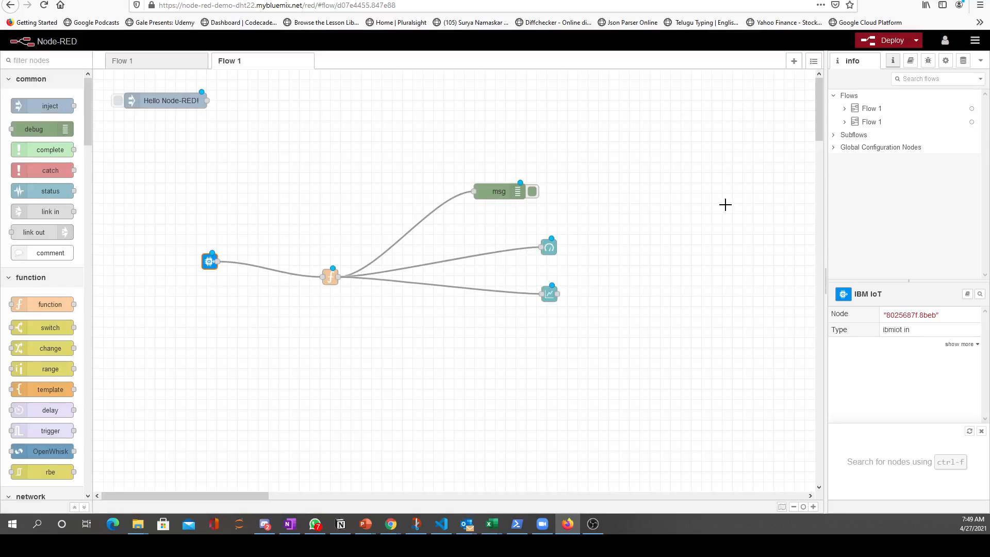
{"action": "left_click", "coordinate": [888, 41]}
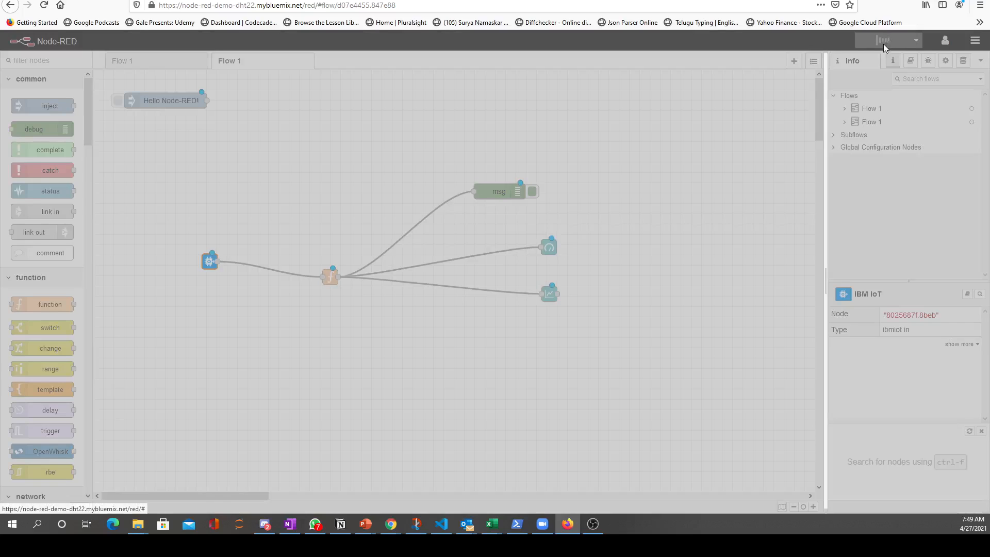
Delete the default Flow 1 containing the Hello Node-RED! inject node wired to the msg.payload debug node
{"action": "left_click", "coordinate": [169, 64]}
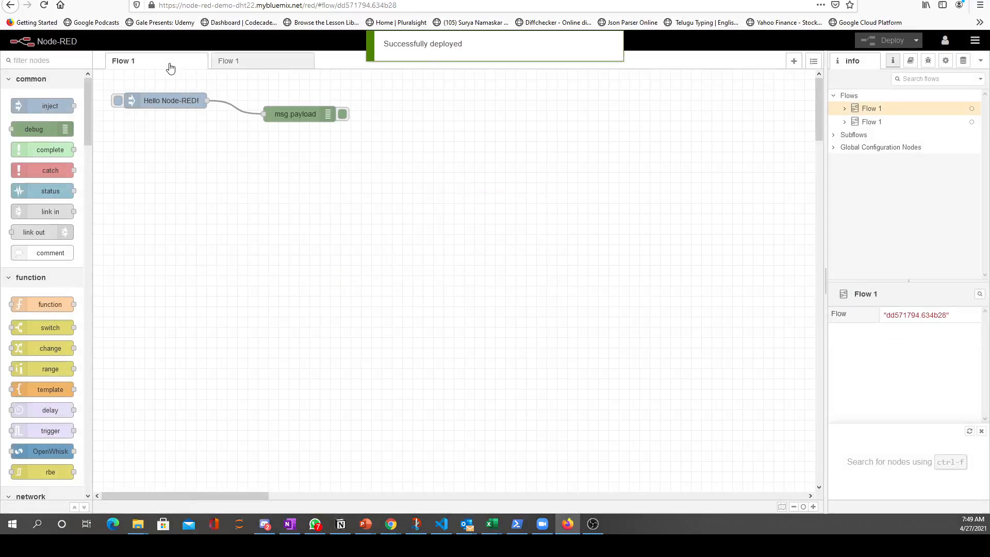
{"action": "left_click", "coordinate": [975, 42]}
{"action": "mouse_move", "coordinate": [927, 161]}
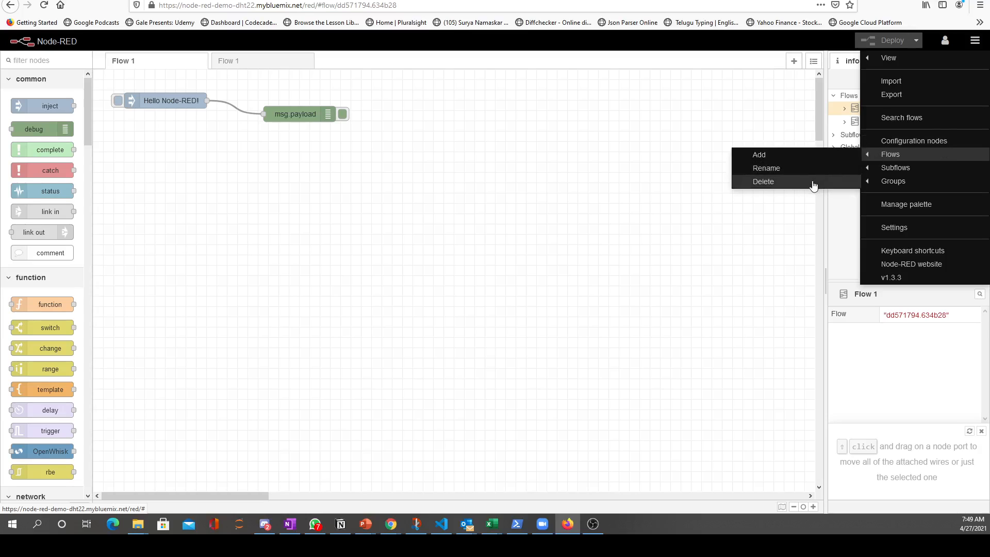
{"action": "left_click", "coordinate": [814, 183]}
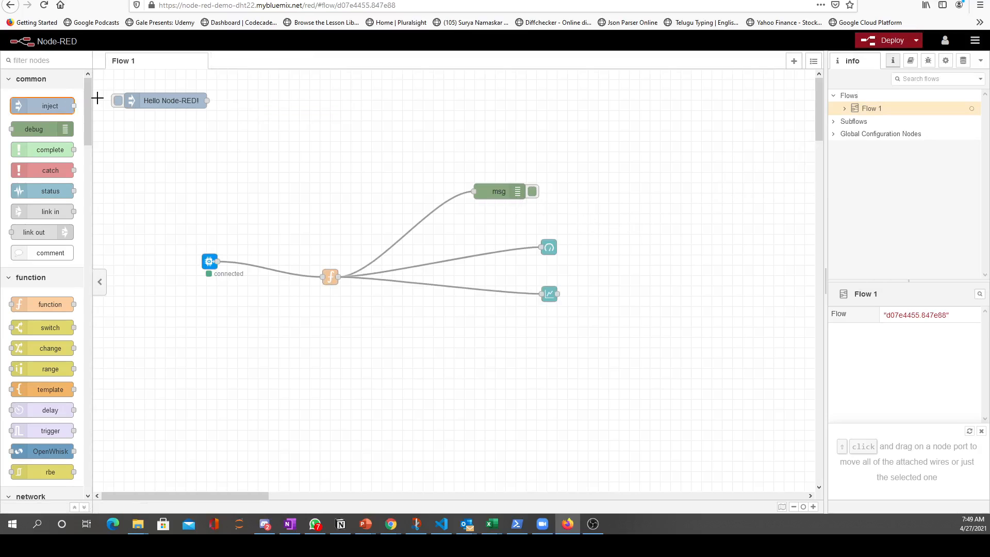
Delete the unconnected Hello Node-RED! inject node from the imported flow and redeploy
{"action": "left_click", "coordinate": [141, 100]}
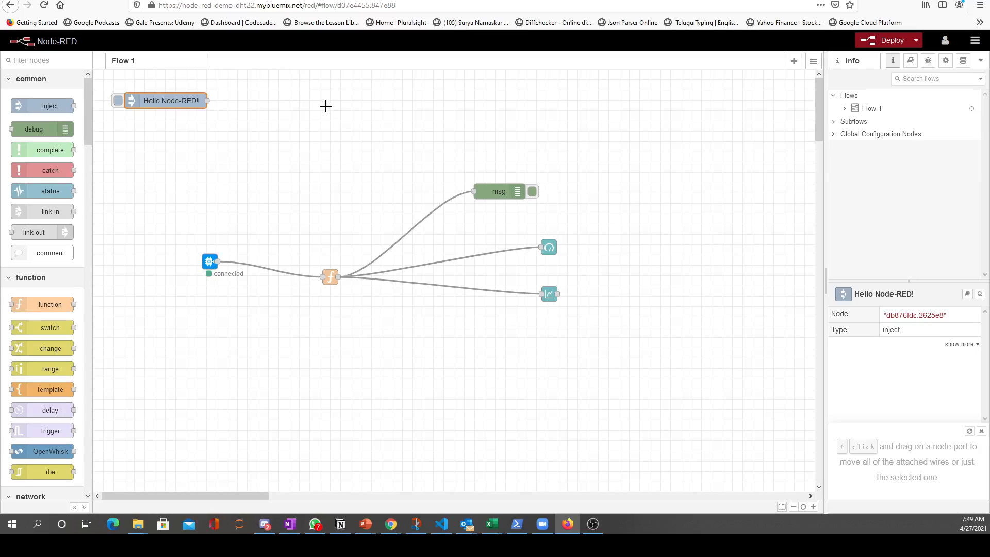
{"action": "key", "text": "Delete"}
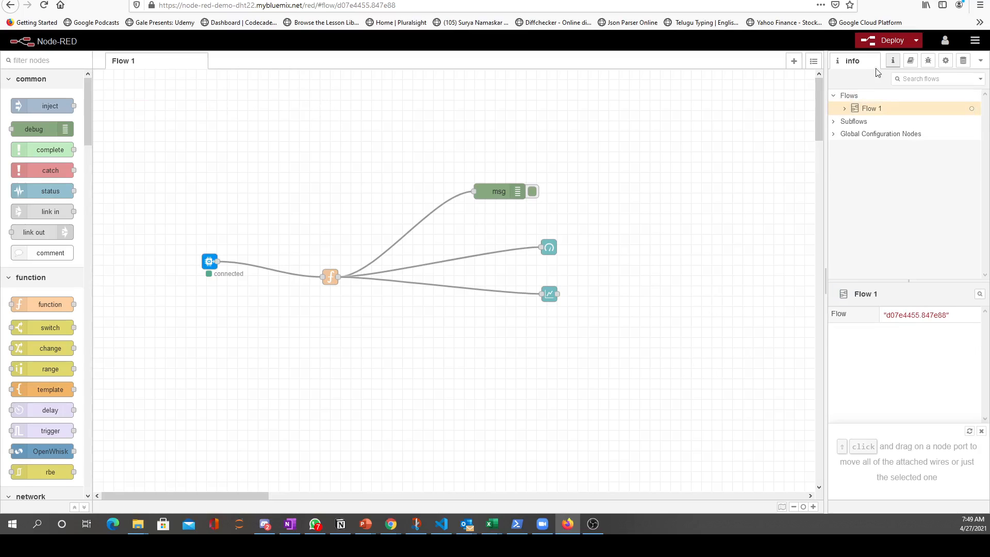
{"action": "left_click", "coordinate": [888, 40]}
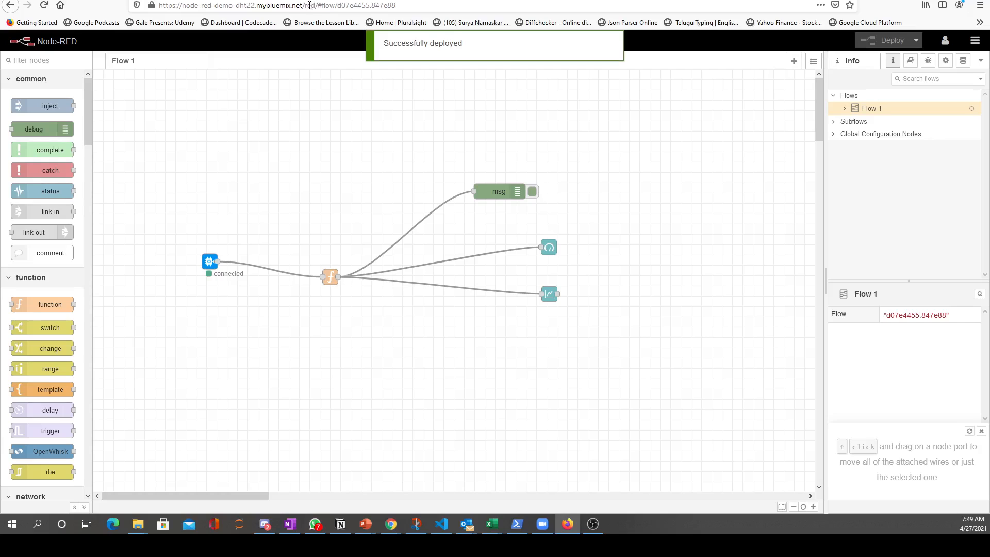
{"action": "left_click_drag", "start_coordinate": [304, 5], "coordinate": [162, 36]}
{"action": "key", "text": "ctrl+c"}
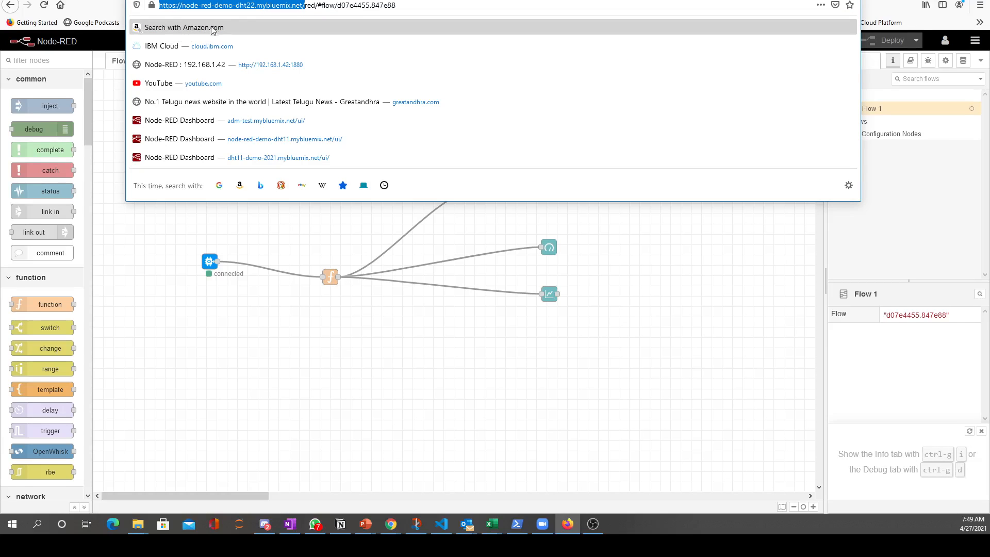
{"action": "key", "text": "ctrl+t"}
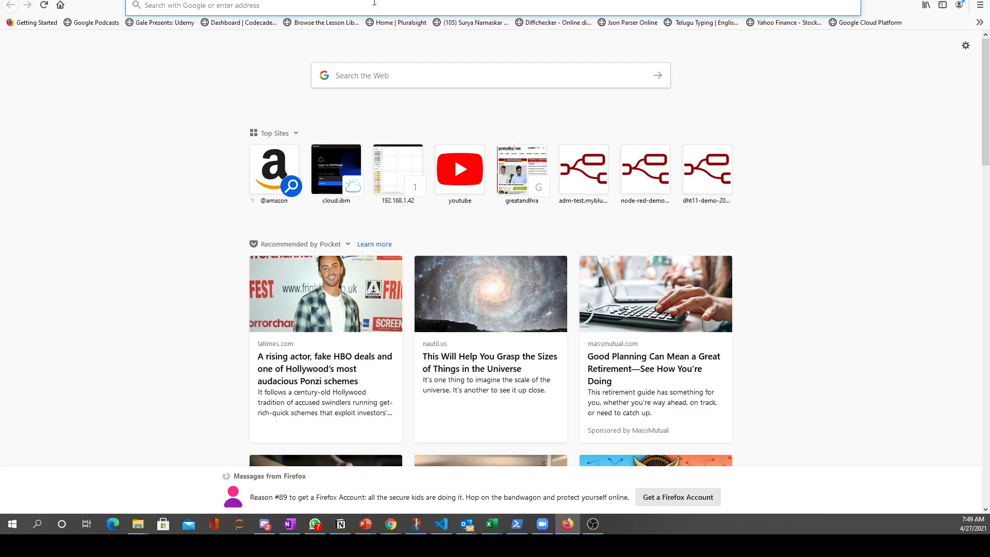
{"action": "left_click", "coordinate": [360, 6]}
{"action": "key", "text": "ctrl+v"}
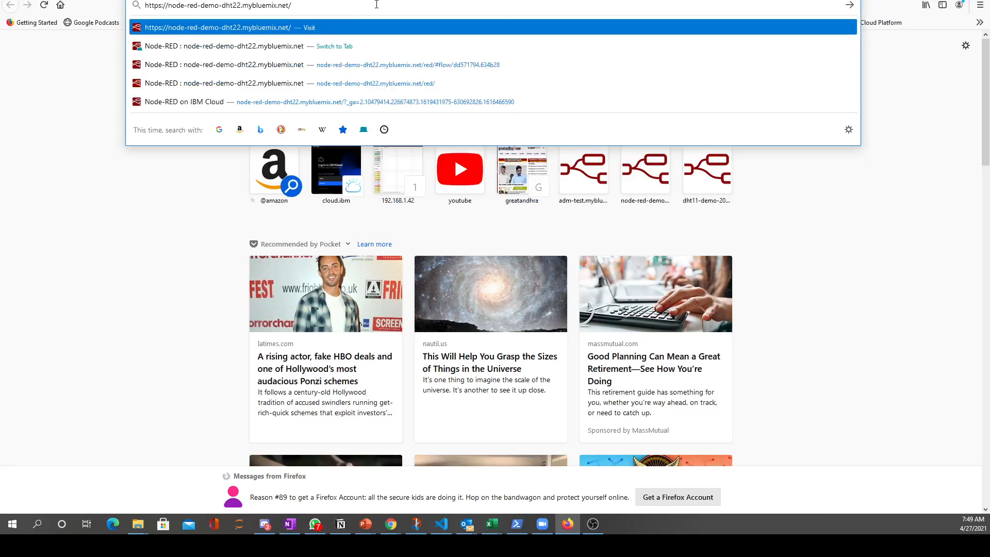
{"action": "type", "text": "ui"}
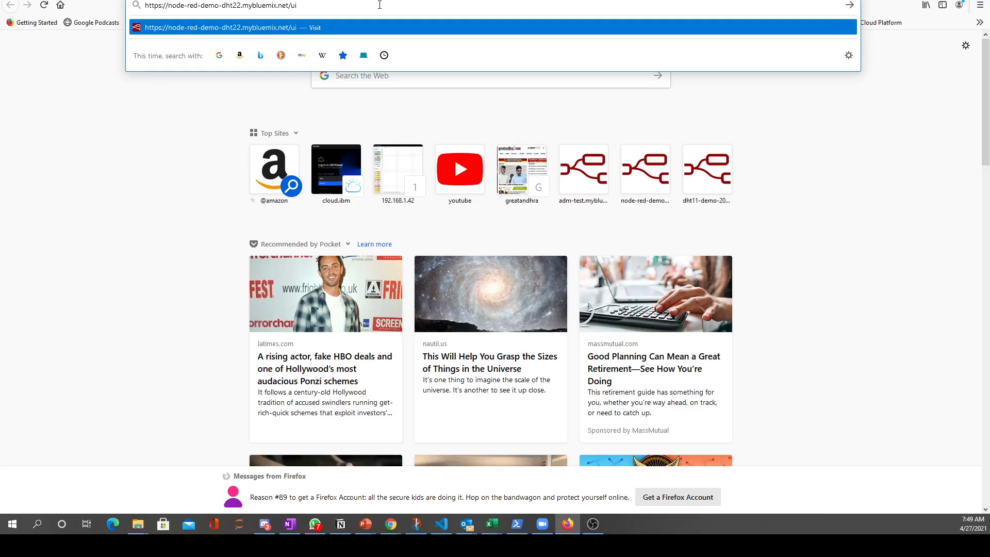
{"action": "key", "text": "Return"}
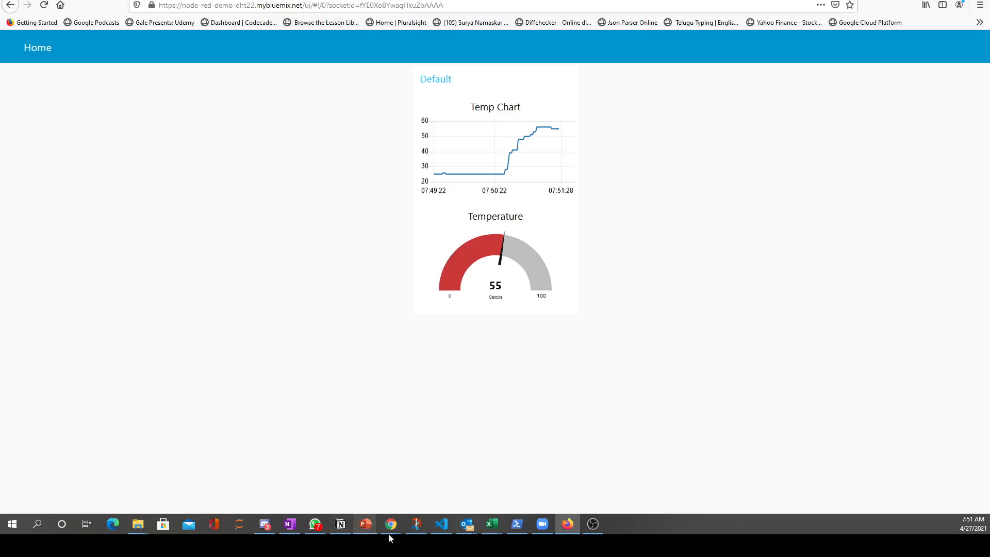
Return to the Raspberry Pi's Node-RED editor, close the event node's properties and review the sensor's debug messages
{"action": "left_click", "coordinate": [336, 0]}
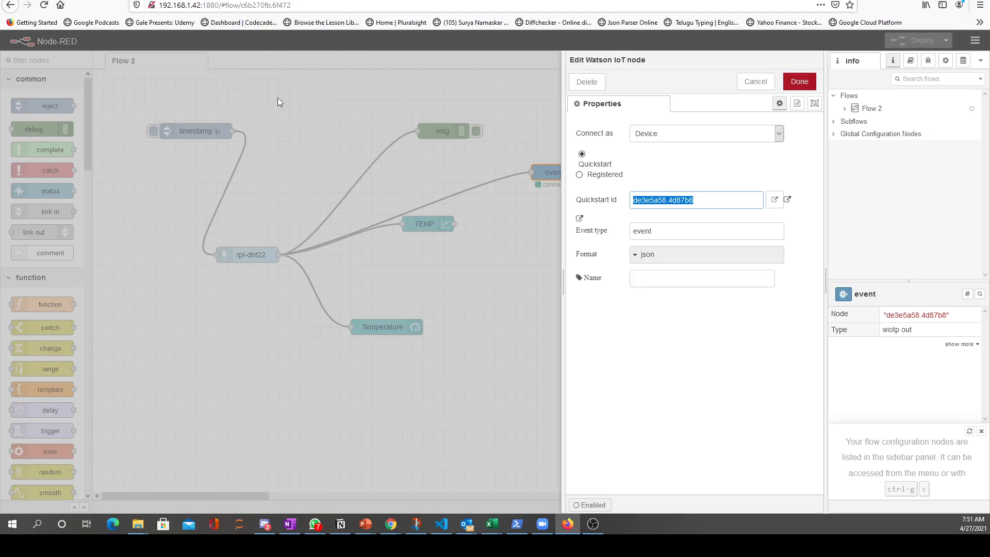
{"action": "left_click", "coordinate": [299, 132]}
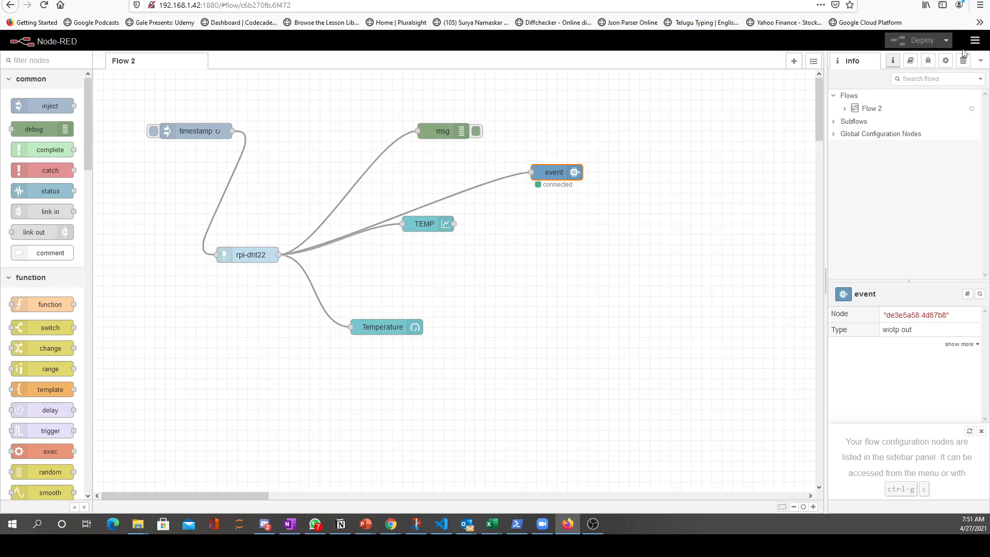
{"action": "left_click", "coordinate": [929, 61]}
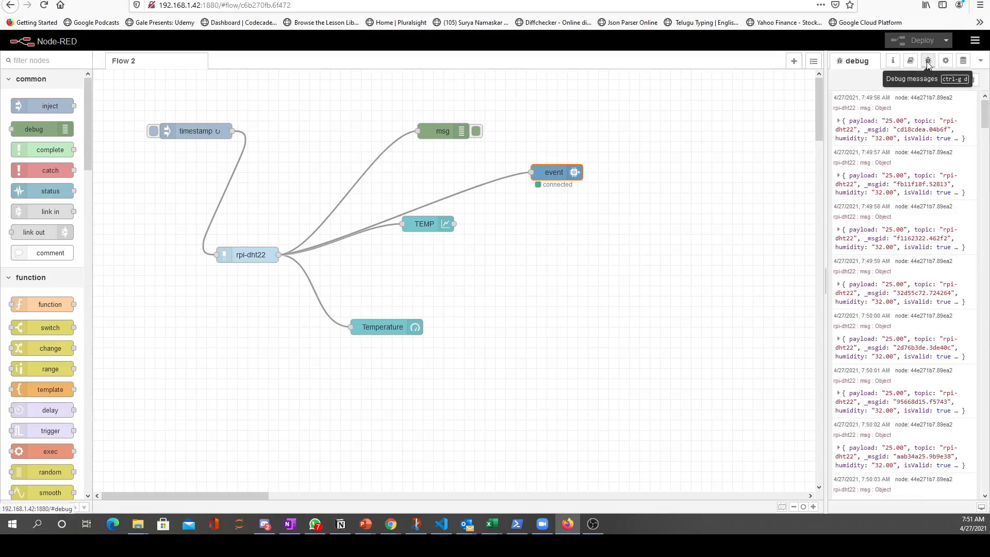
{"action": "scroll", "coordinate": [914, 275], "scroll_direction": "down", "scroll_amount": 5}
{"action": "scroll", "coordinate": [907, 271], "scroll_direction": "down", "scroll_amount": 10}
Inspect the repeat interval in the Raspberry Pi flow's timestamp inject node and close its properties
{"action": "left_click", "coordinate": [371, 122]}
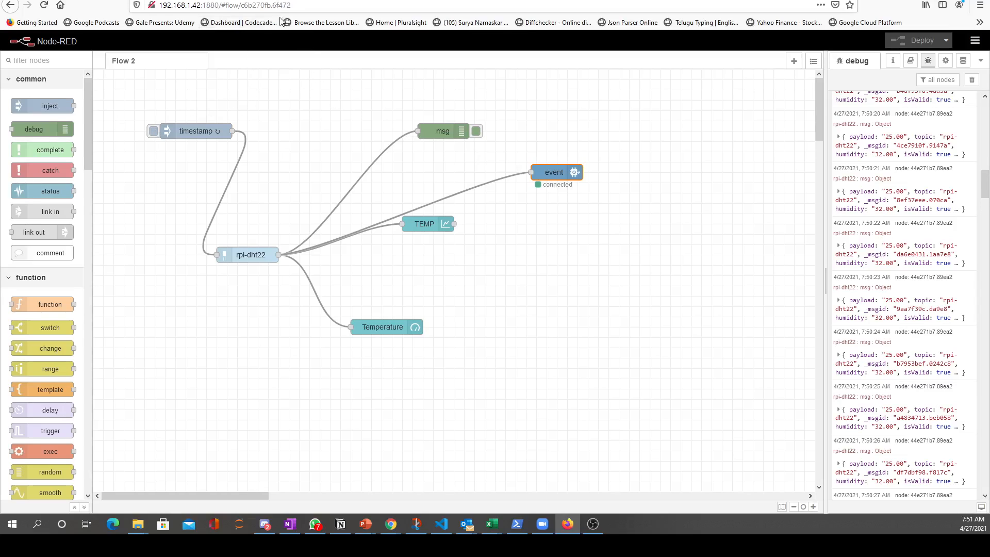
{"action": "double_click", "coordinate": [187, 130]}
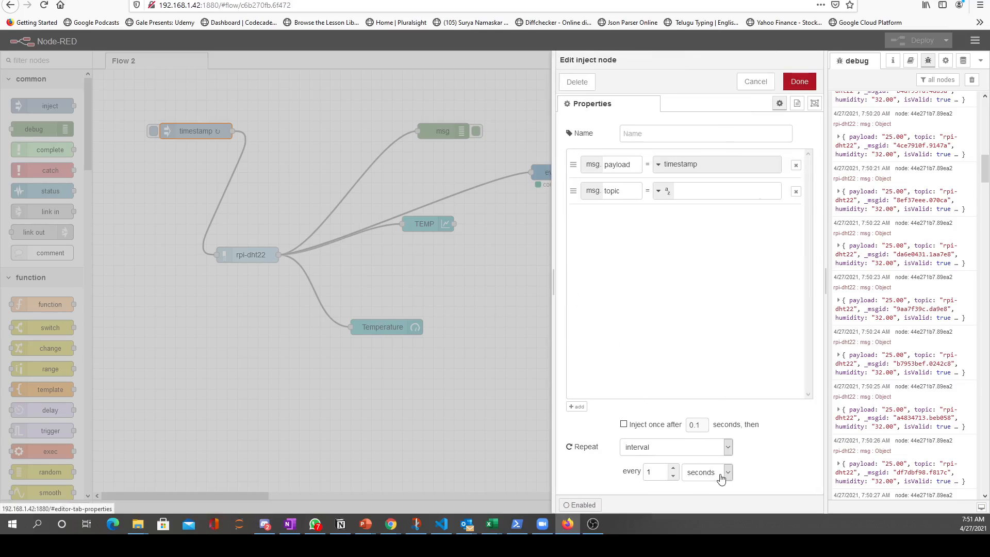
{"action": "left_click", "coordinate": [797, 91]}
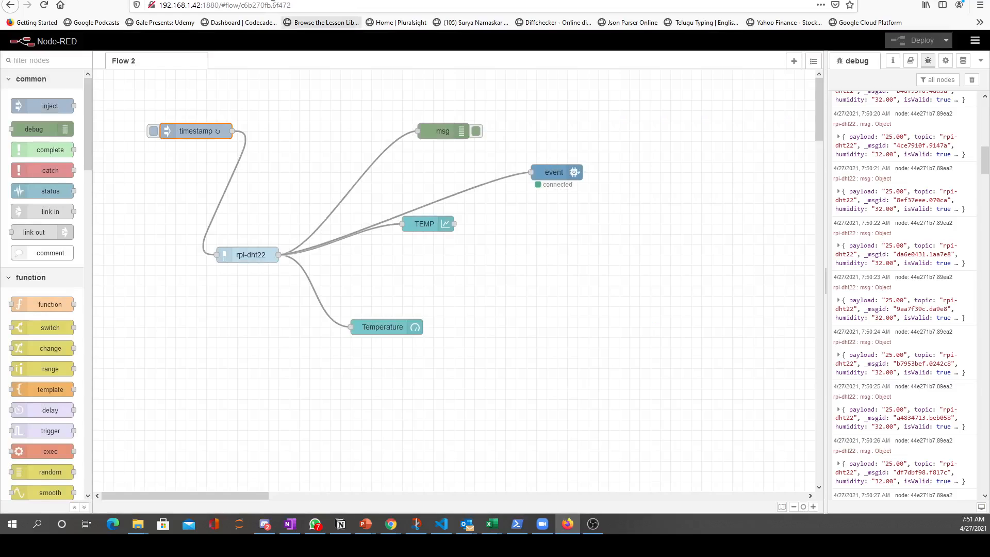